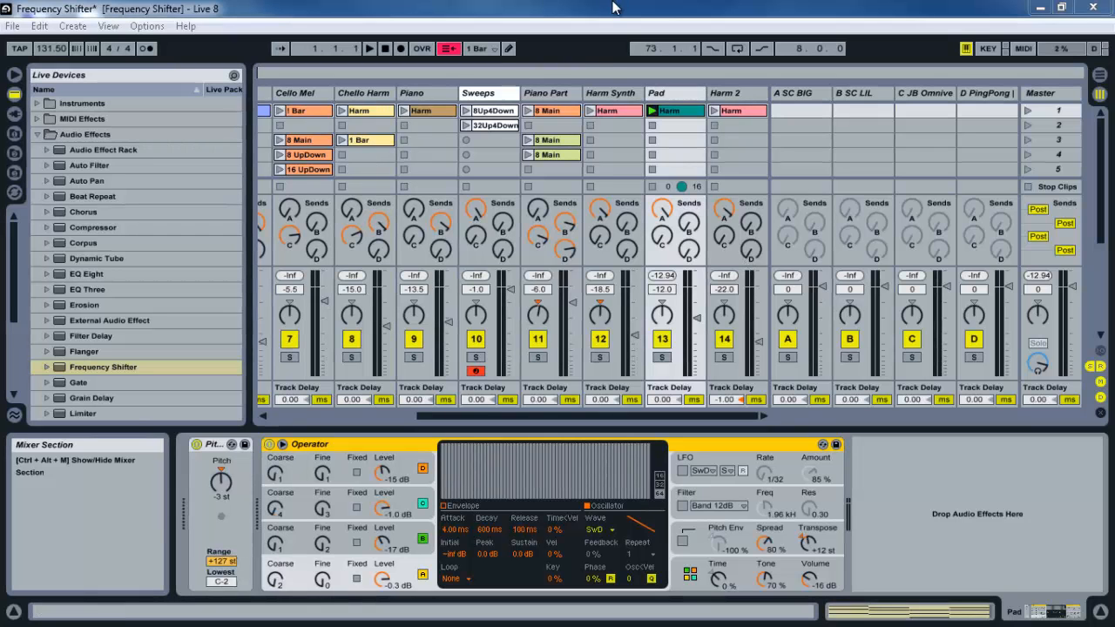
Step: Add the Frequency Shifter audio effect to the end of the Pad track's device chain, after Operator
left_click(665, 95)
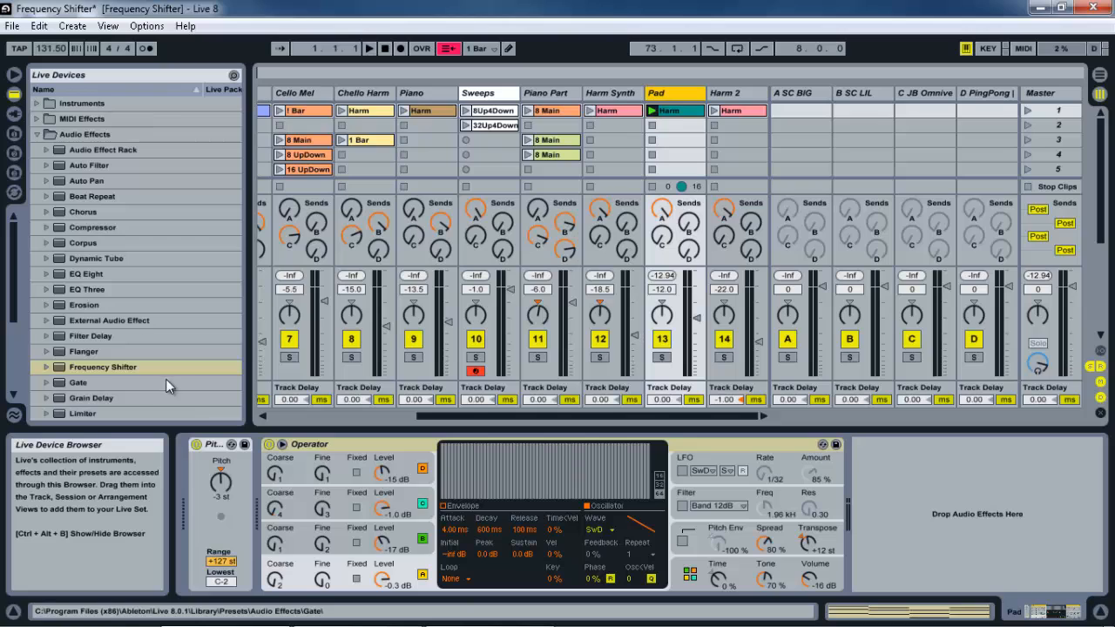
left_click(61, 368)
left_click_drag(59, 373, 884, 510)
left_click(683, 93)
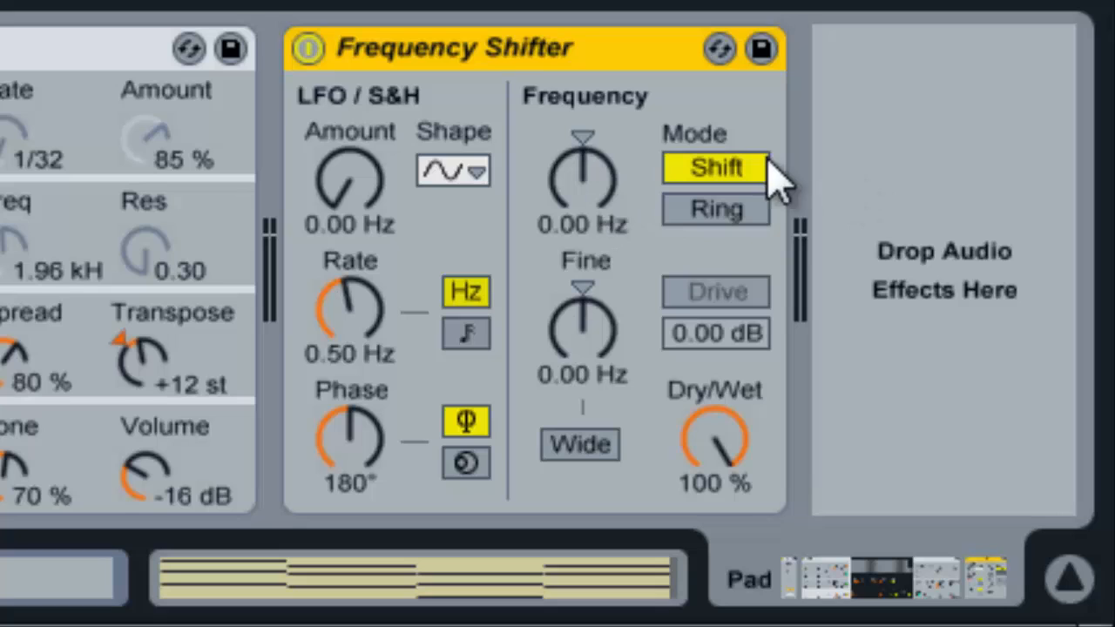
Step: Try a coarse frequency shift of 100 Hz on the Frequency Shifter in Shift mode
left_click(751, 177)
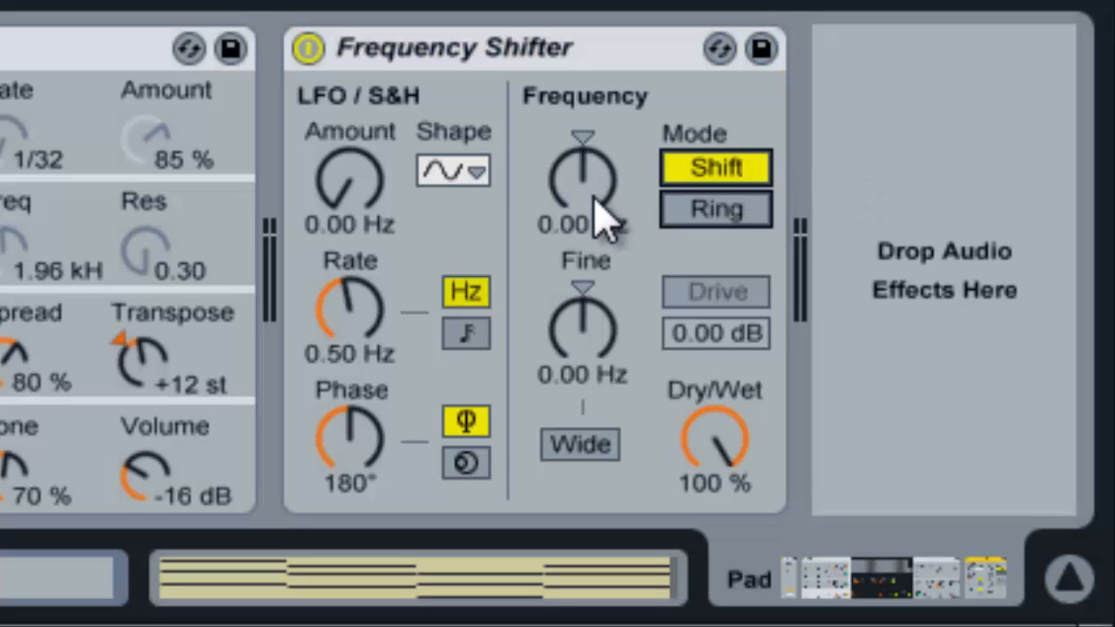
left_click_drag(588, 200, 560, 194)
type("100")
key("Return")
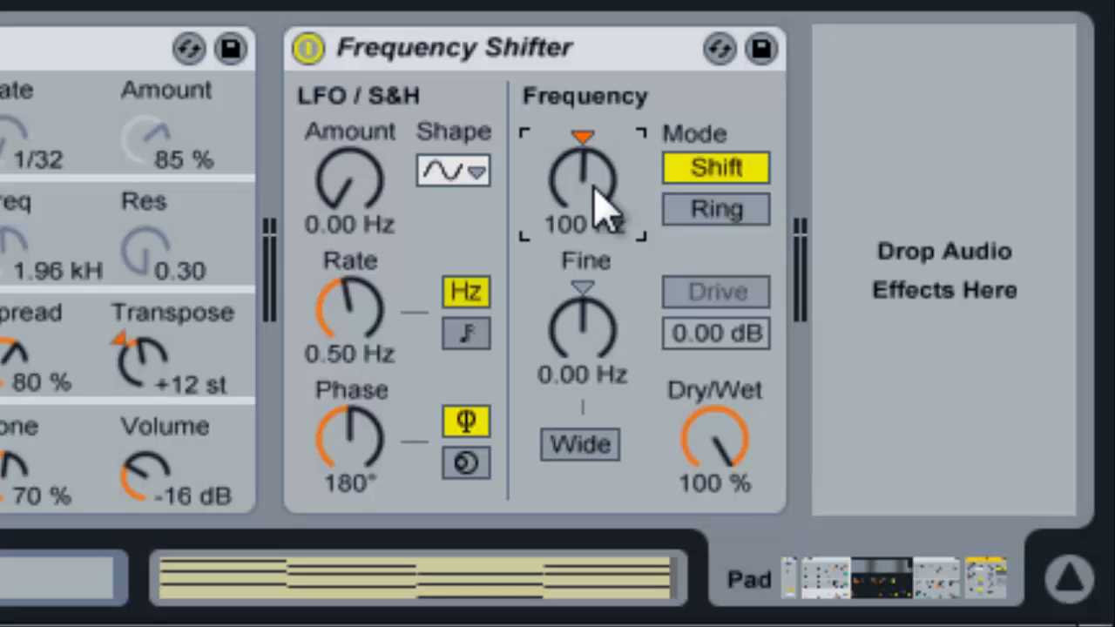
Step: Sweep the coarse frequency shift into negative values and reset it to 0 Hz
left_click_drag(595, 195, 589, 197)
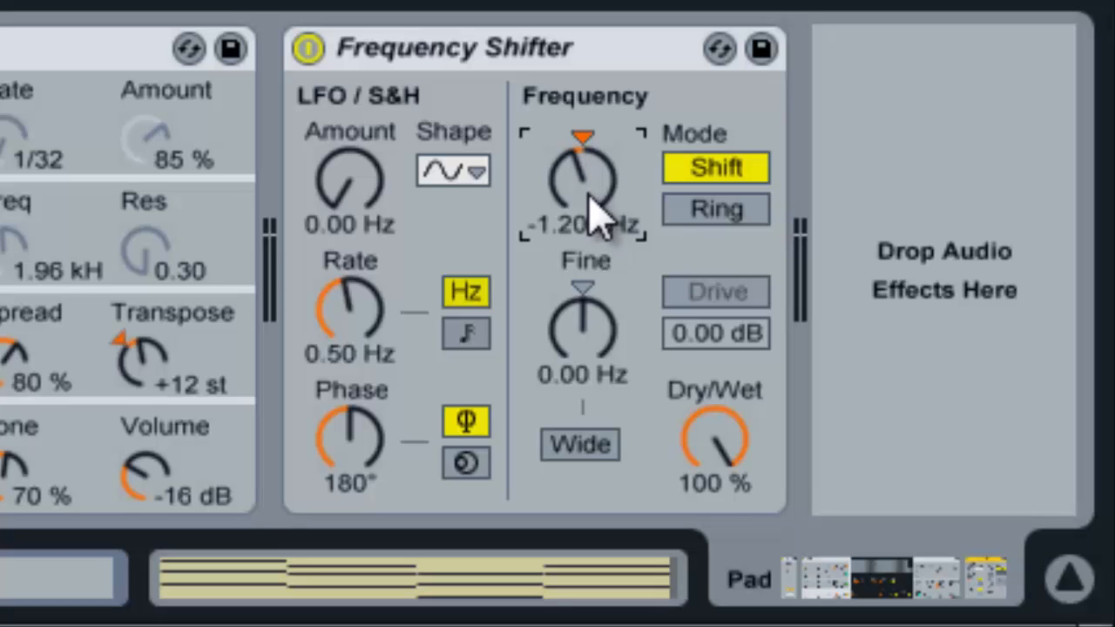
key("Delete")
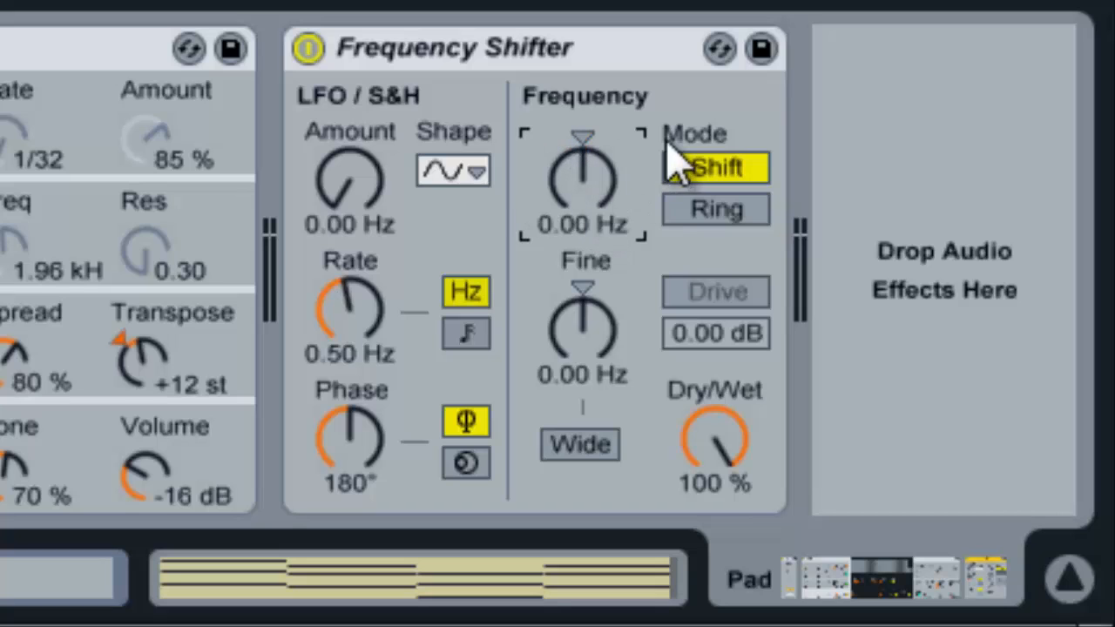
left_click_drag(600, 211, 589, 195)
type("0")
key("Return")
Step: Turn on Wide mode and try the fine and spread amounts, resetting the spread to 0 Hz
left_click(586, 356)
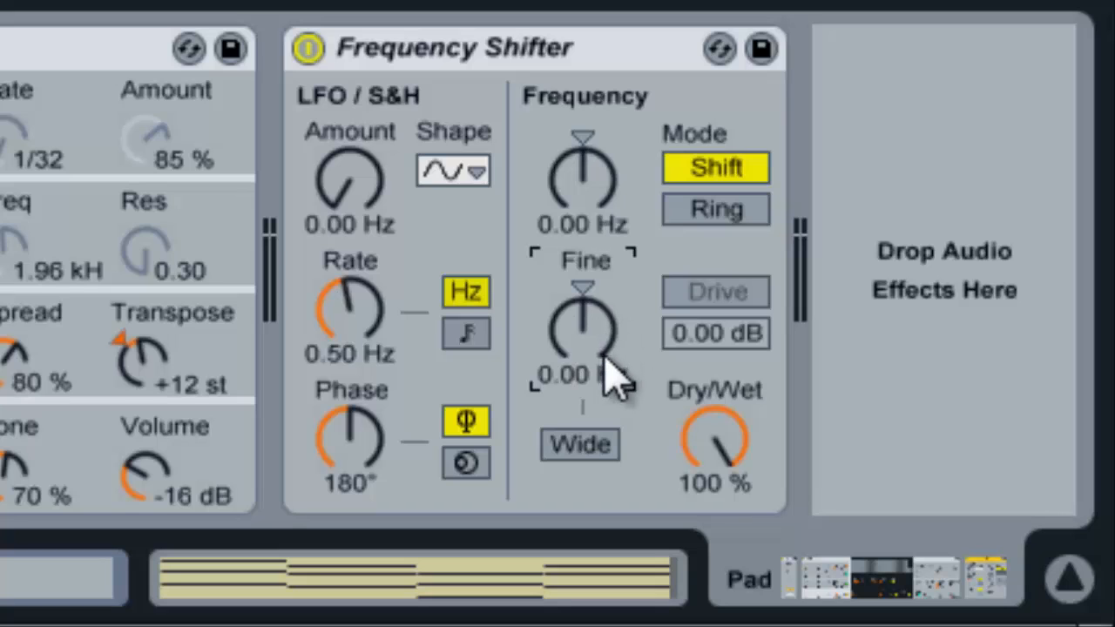
left_click_drag(602, 353, 600, 369)
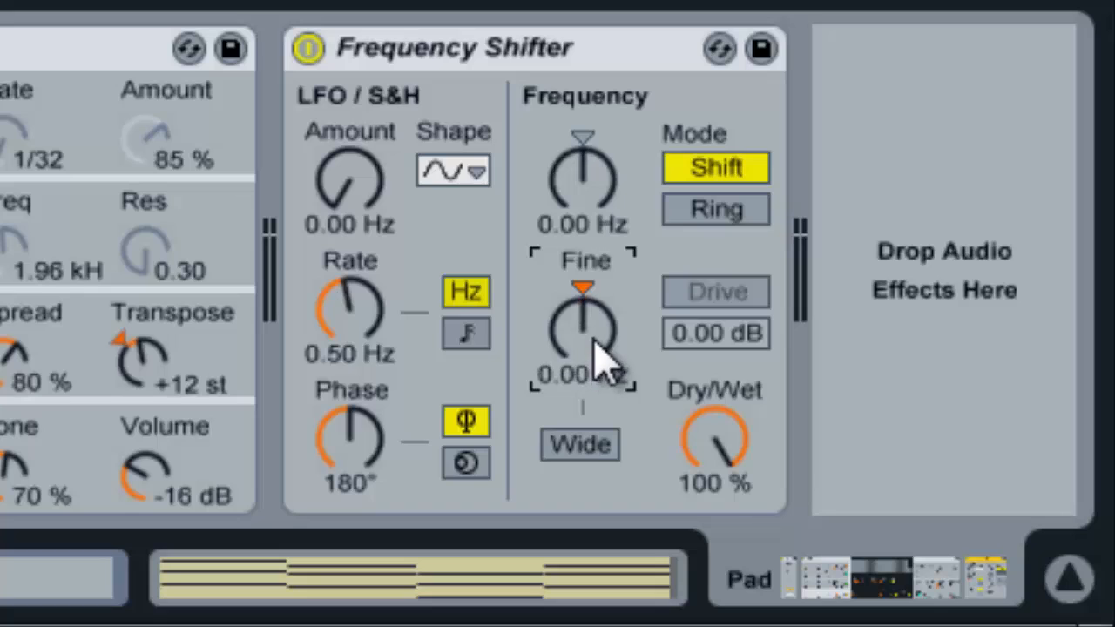
left_click(610, 453)
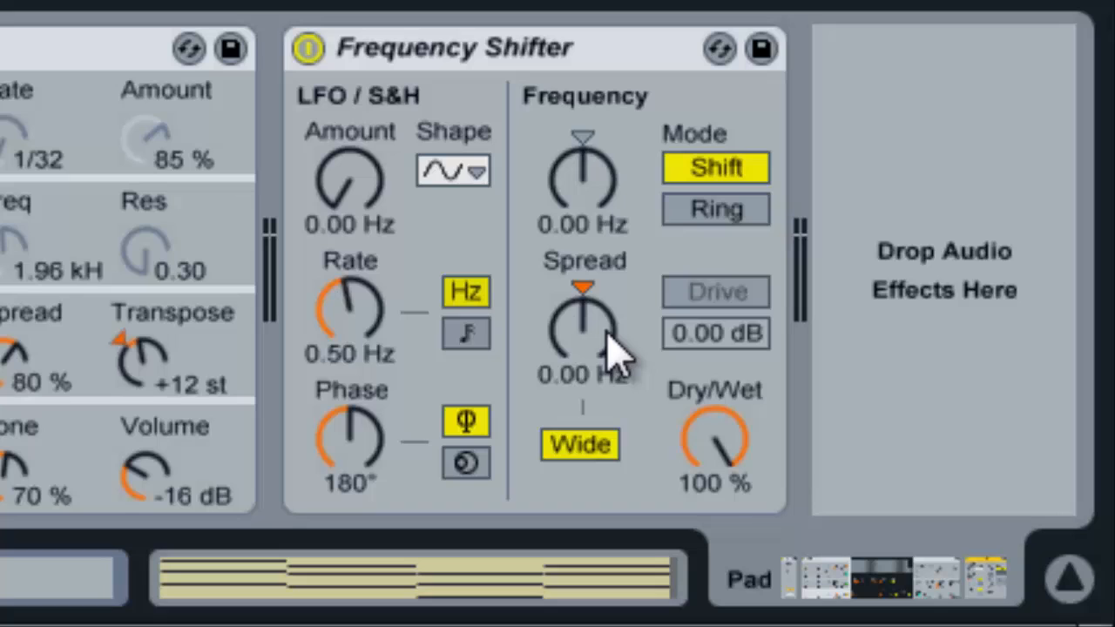
left_click_drag(608, 336, 602, 338)
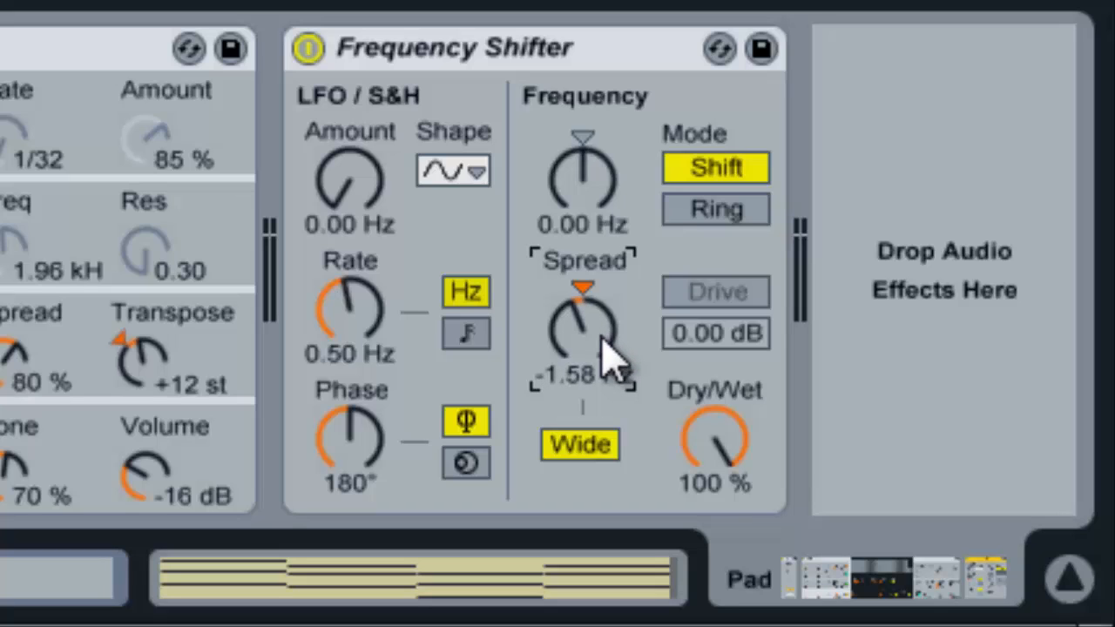
key("Delete")
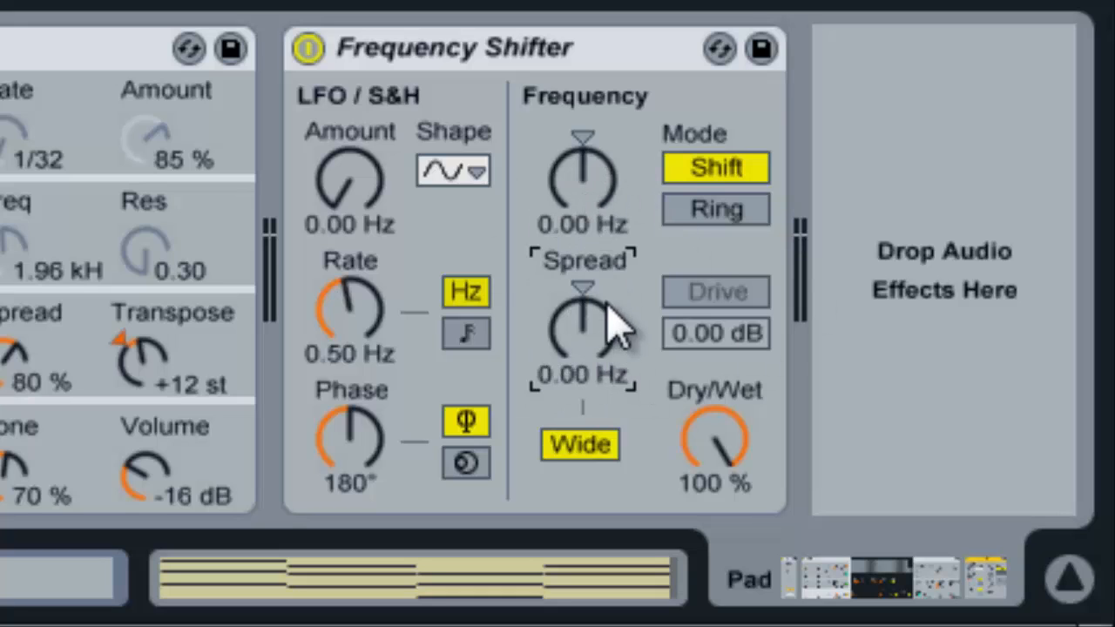
Step: Try Ring mode at a frequency of about 352 Hz and toggle Drive on and off
left_click(716, 214)
left_click_drag(573, 212, 570, 214)
left_click(739, 298)
left_click(739, 298)
left_click(739, 298)
left_click(740, 298)
left_click(742, 301)
left_click_drag(742, 344, 742, 355)
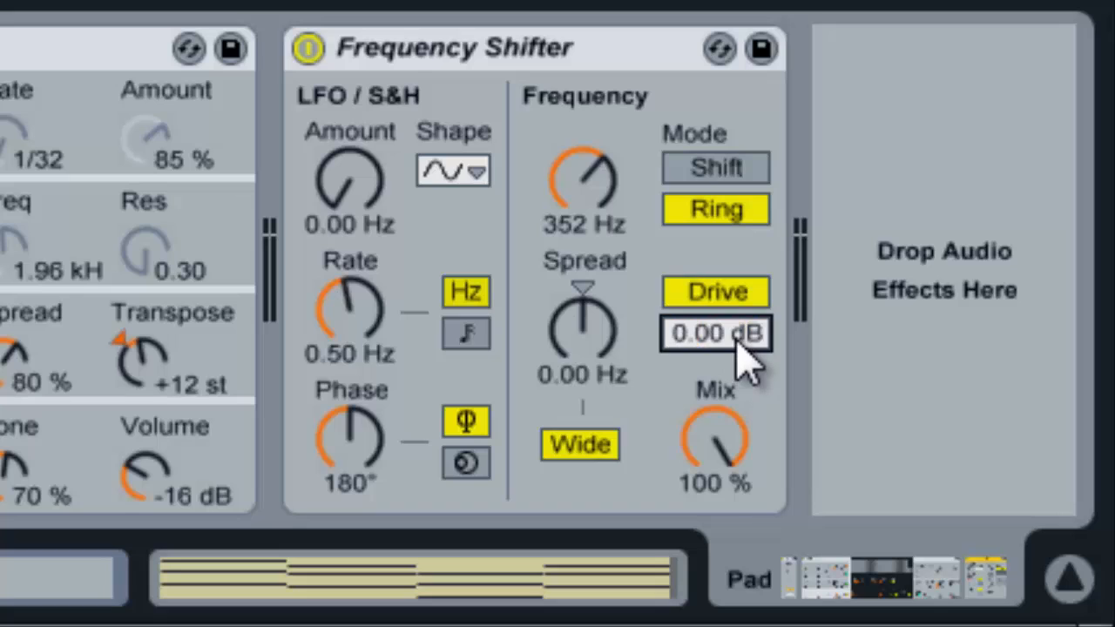
left_click(760, 299)
Step: Lower the ring modulation frequency to about 196 Hz and return the device to Shift mode
left_click(721, 228)
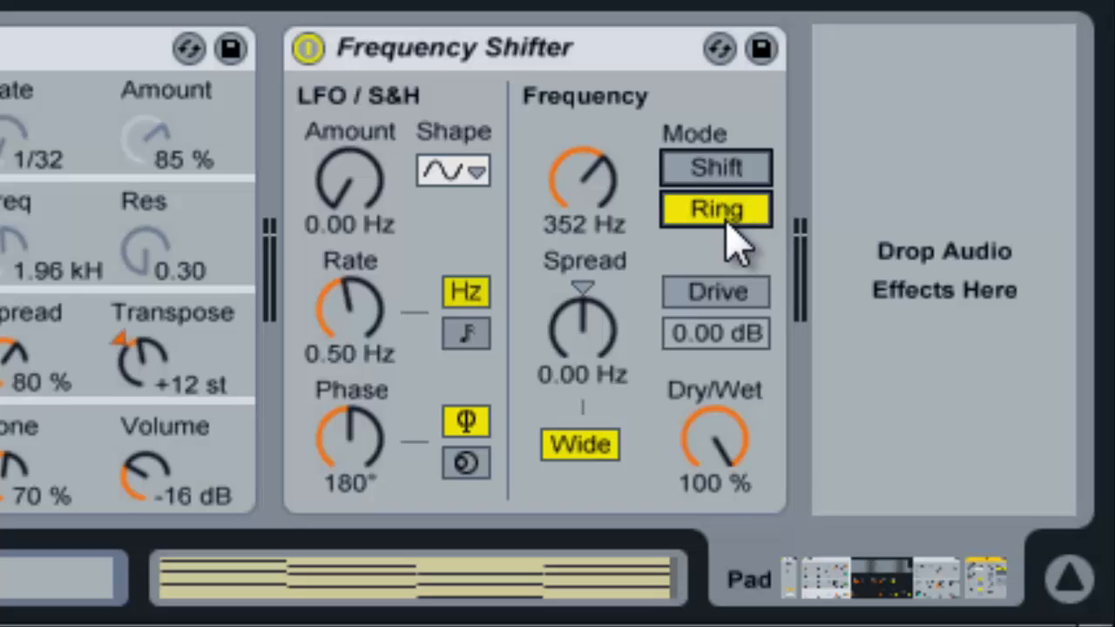
left_click_drag(592, 187, 580, 183)
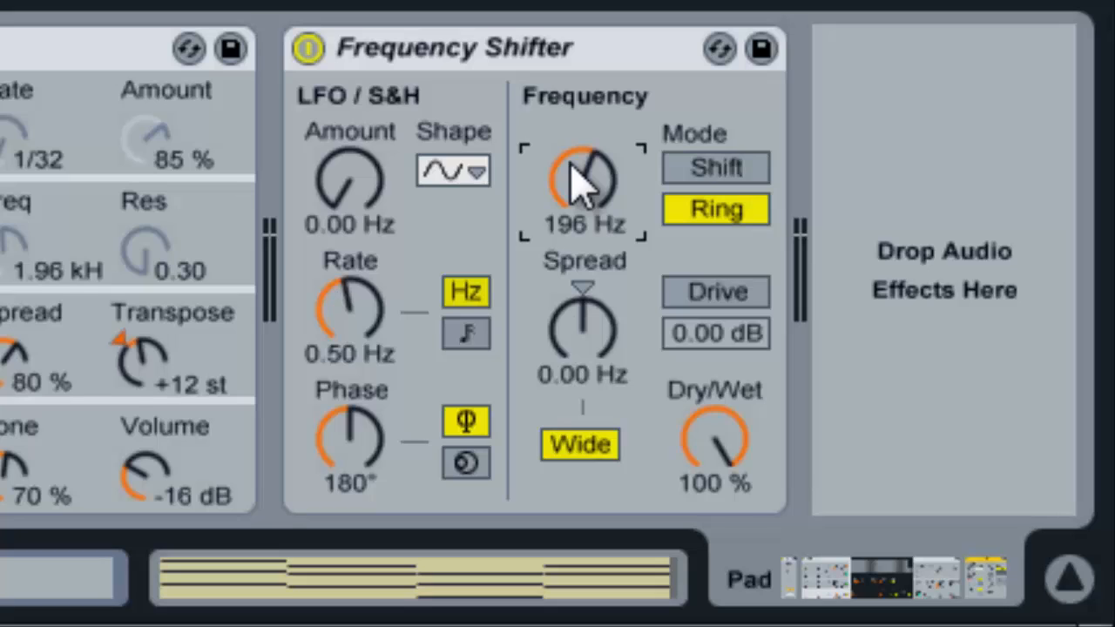
left_click(734, 167)
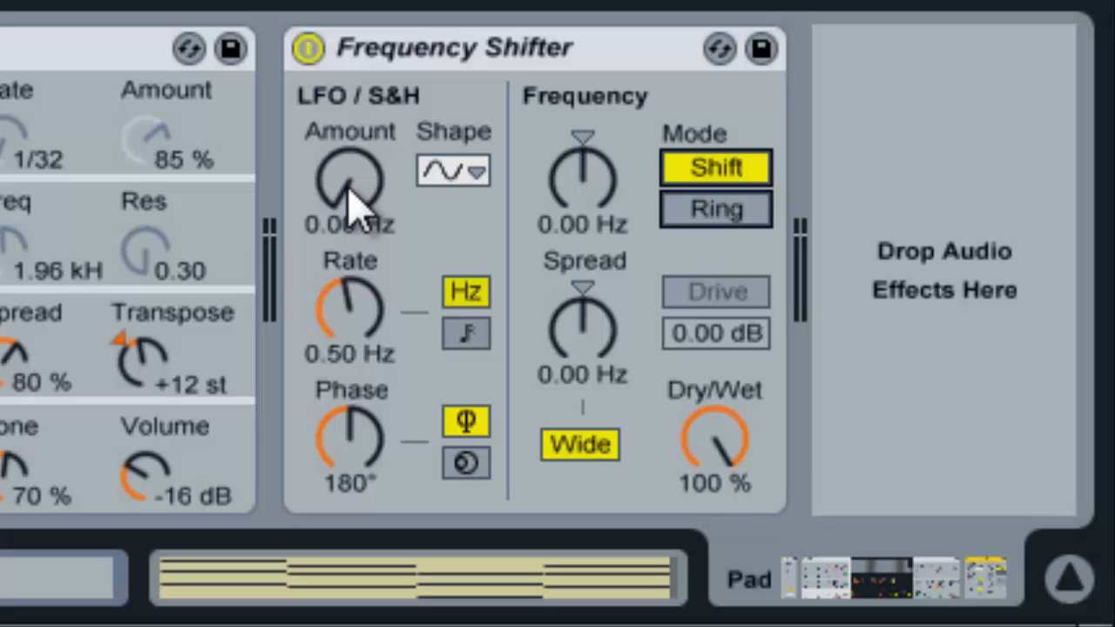
Step: Try an LFO amount of about 3.86 Hz with a free-running rate of about 0.66 Hz
left_click(453, 65)
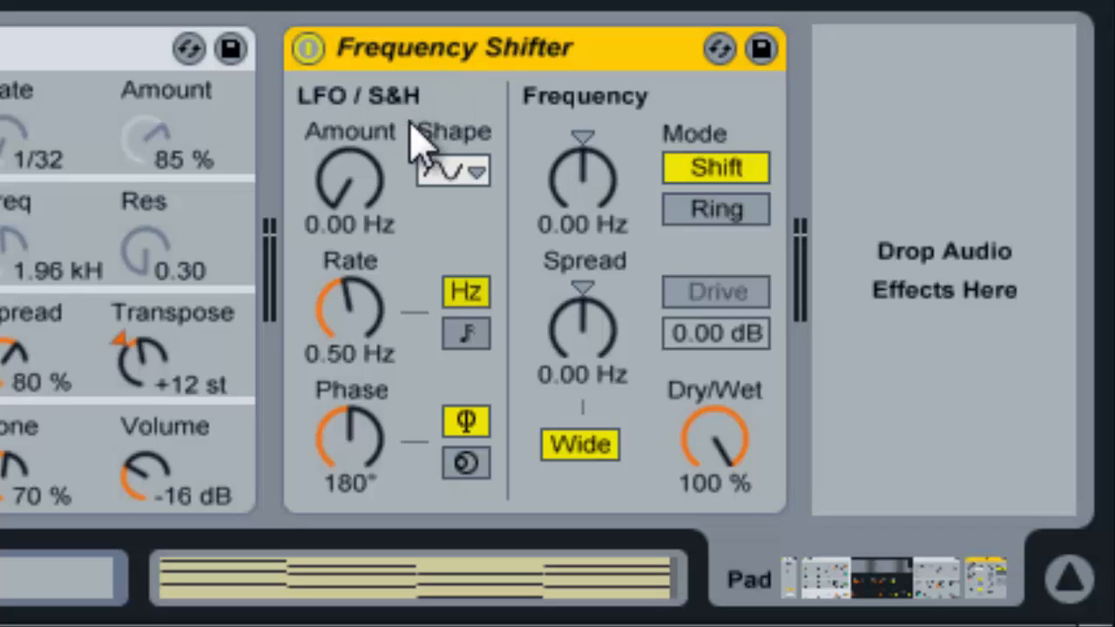
left_click(361, 190)
left_click_drag(359, 191, 359, 191)
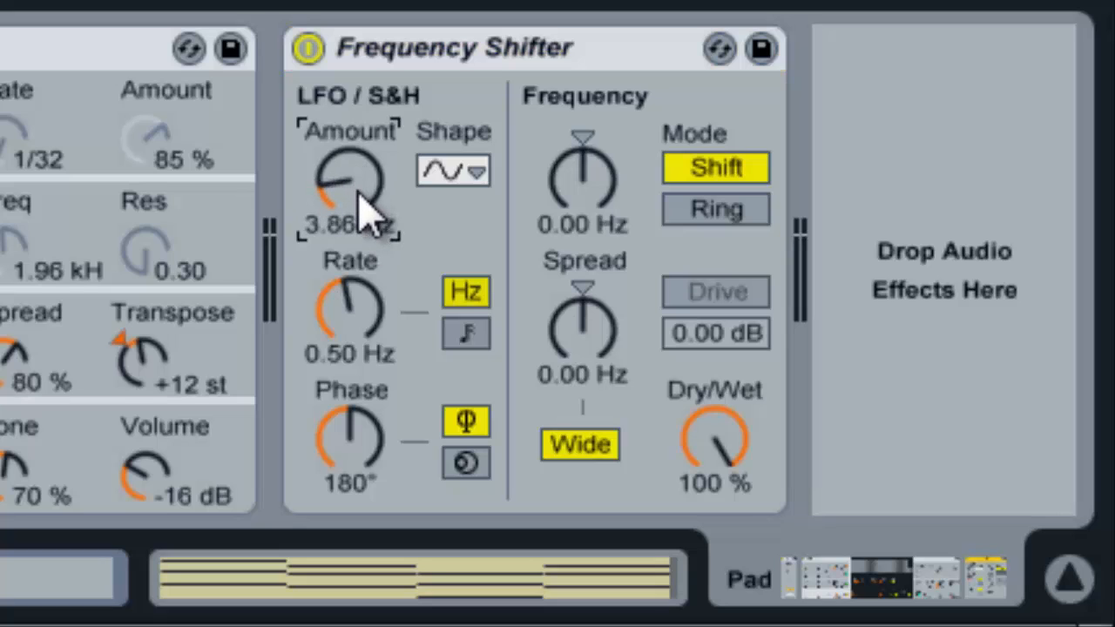
left_click_drag(361, 299, 415, 386)
left_click_drag(379, 313, 468, 347)
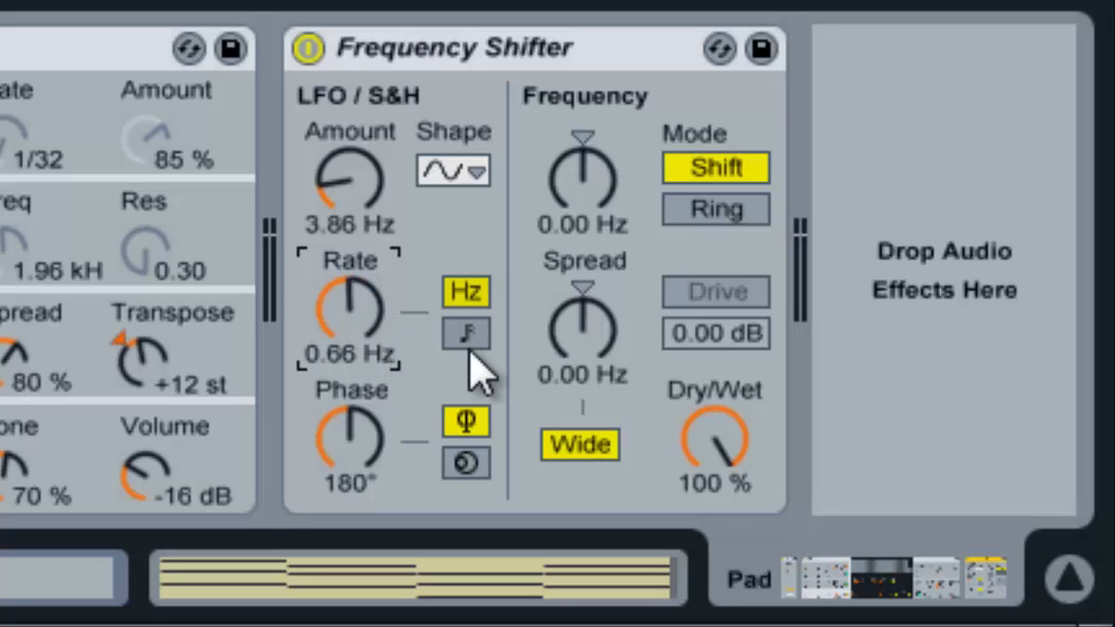
Step: Switch the Frequency Shifter's LFO rate to tempo-synced beat divisions and set it to 1/8
left_click(467, 339)
left_click_drag(350, 323, 356, 341)
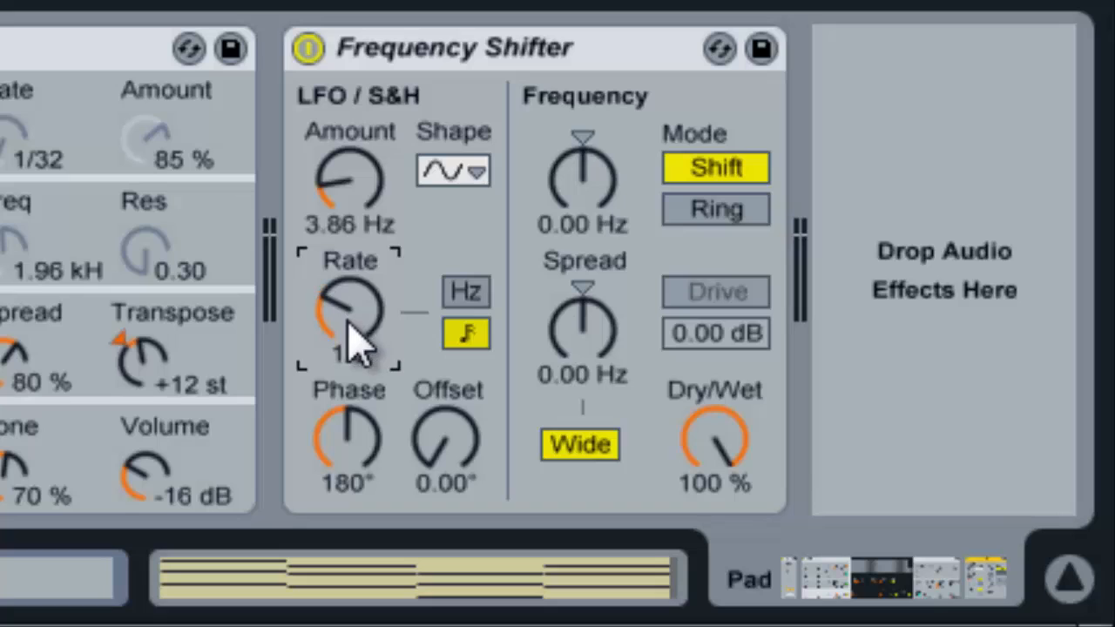
left_click(465, 347)
left_click(360, 456)
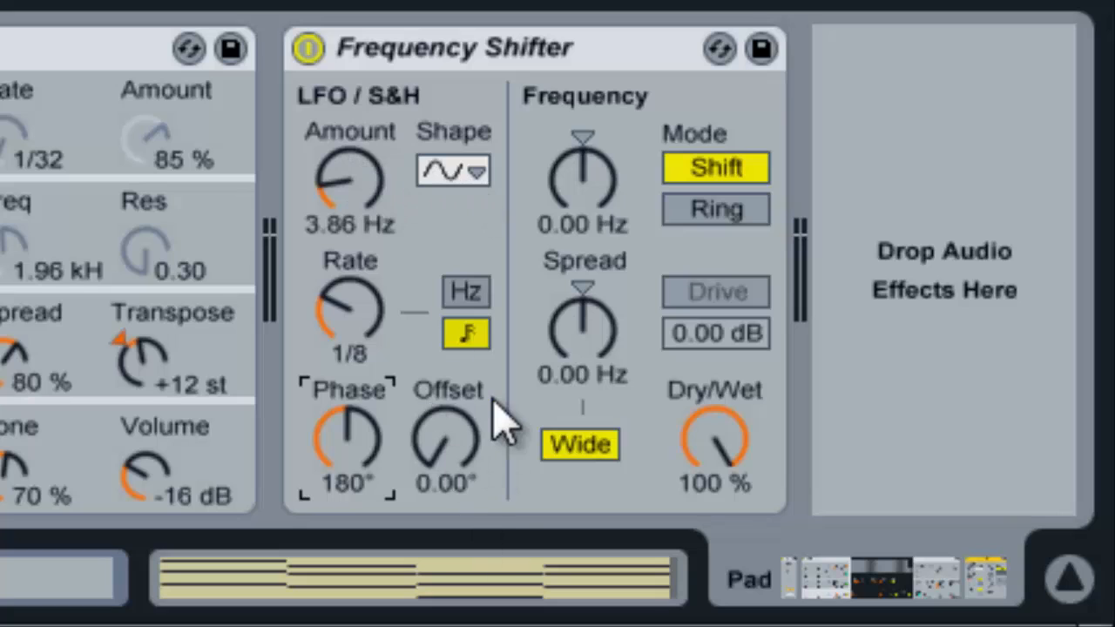
Step: Try the LFO offset, leaving it at 0°, and bring the LFO amount back down to 0 Hz
mouse_move(501, 593)
mouse_move(448, 477)
left_mouse_down()
mouse_move(448, 468)
mouse_move(449, 488)
mouse_move(439, 471)
left_mouse_up()
left_click_drag(348, 178, 348, 218)
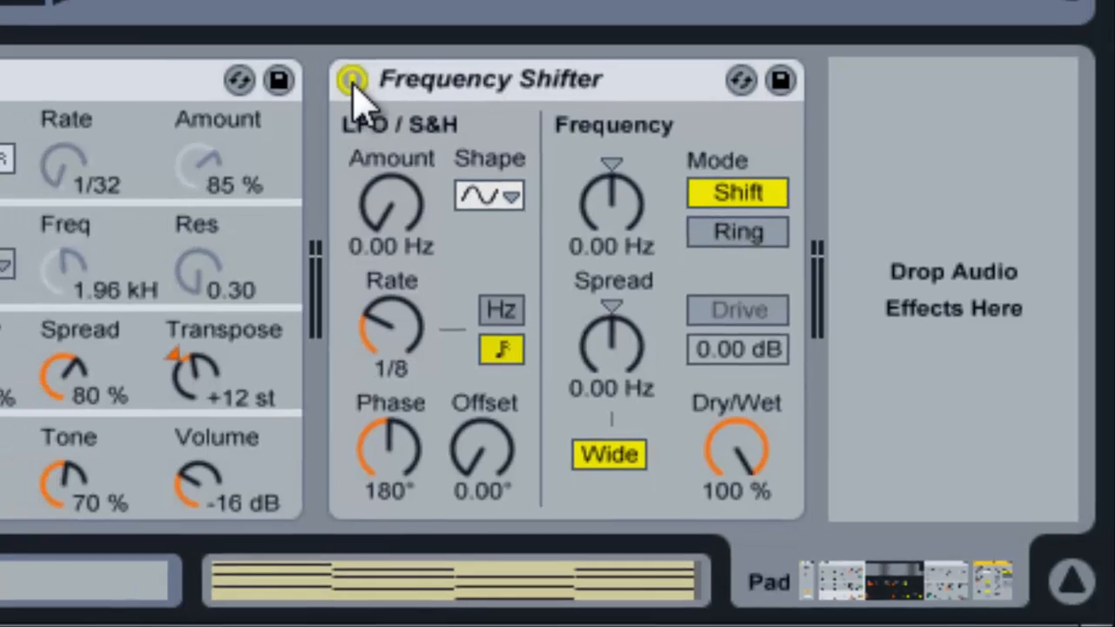
Step: Bypass the Frequency Shifter, play the Pad track's Harm clip to hear the dry sound, and stop playback
left_click(307, 48)
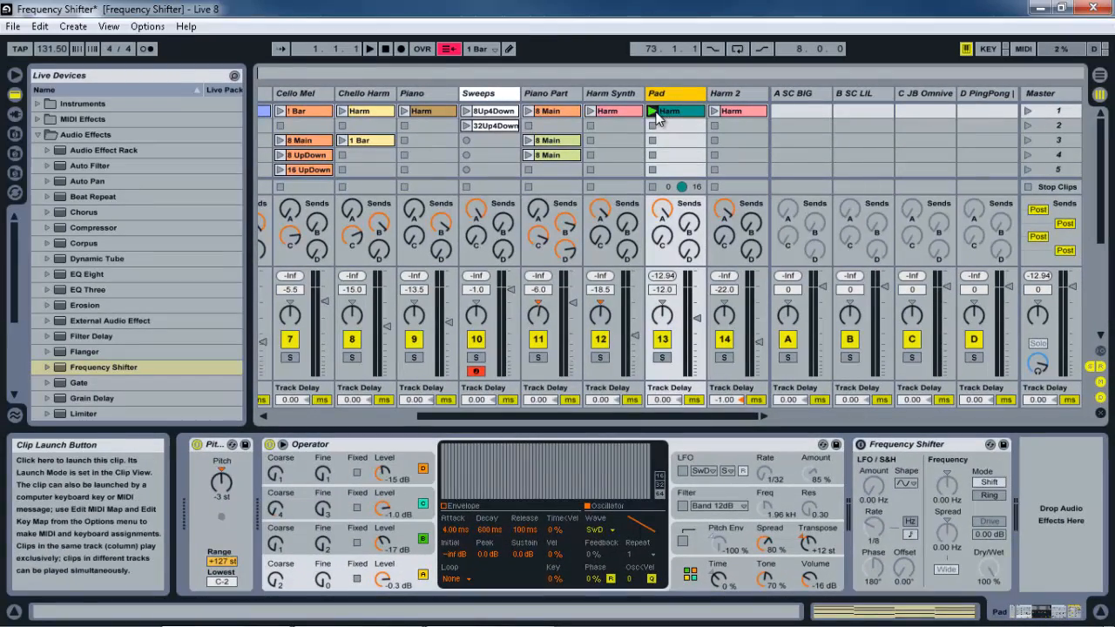
left_click(652, 112)
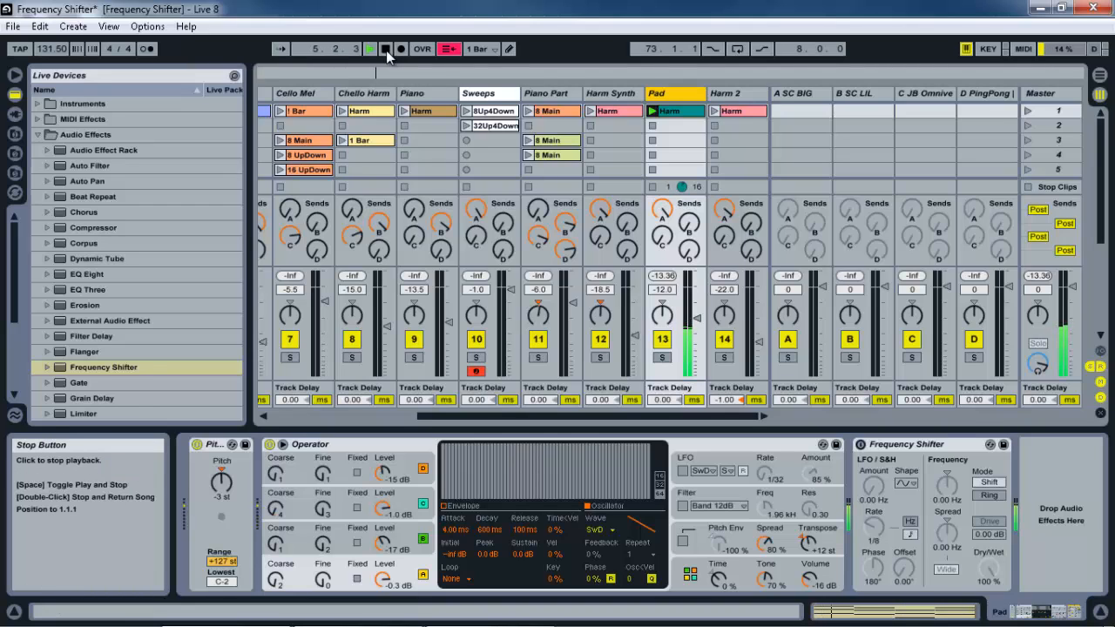
left_click(386, 49)
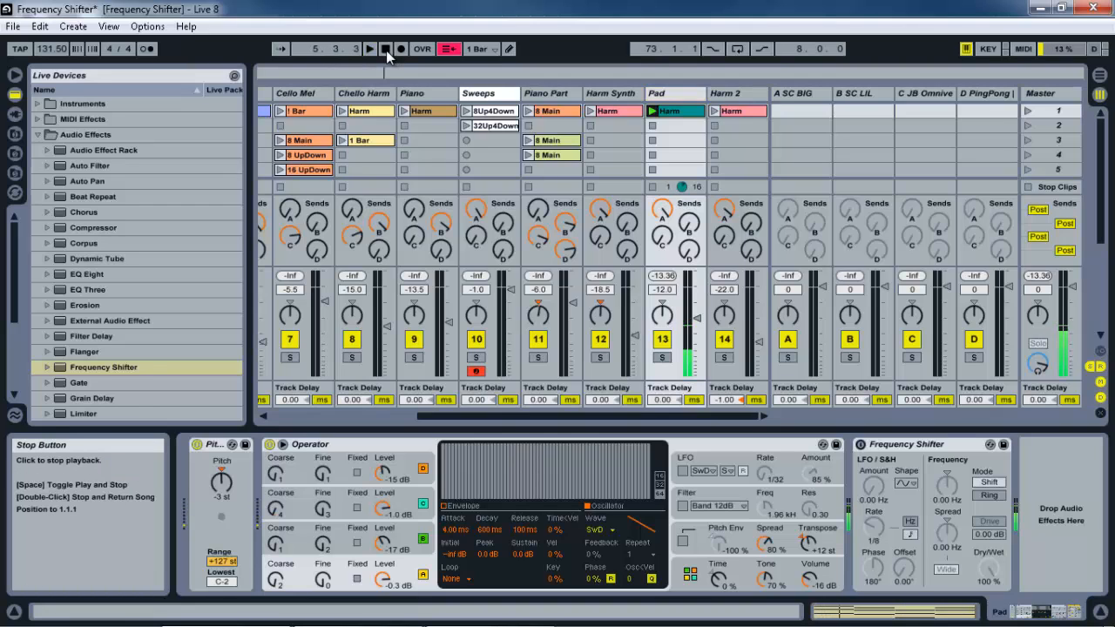
Step: Reactivate the Frequency Shifter and audition the spread amount on the playing pad, returning it to 0 Hz
left_click(861, 445)
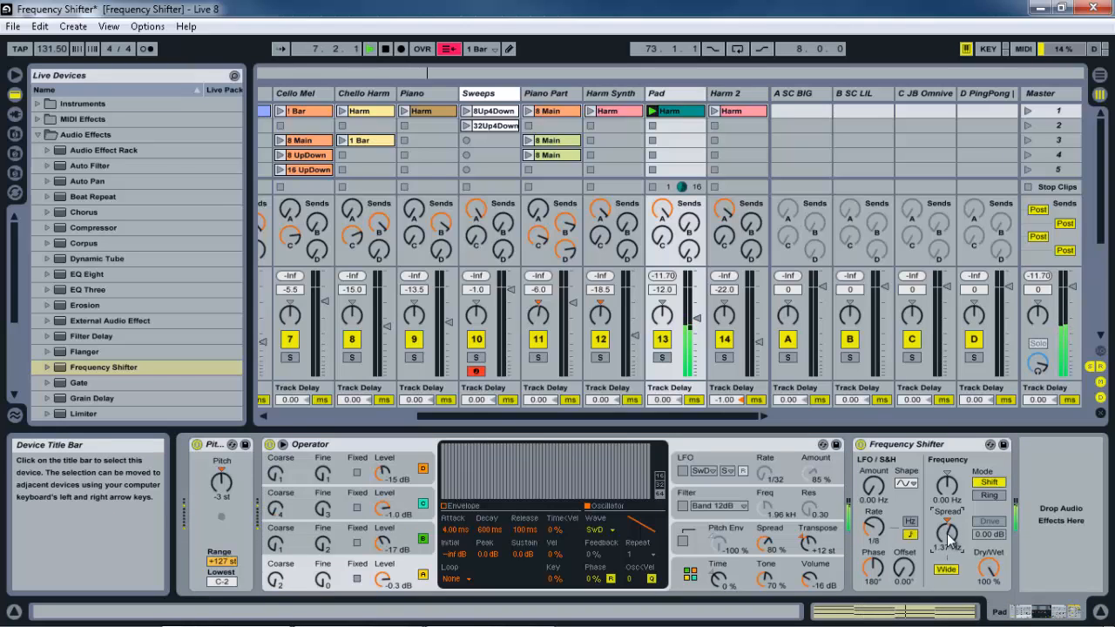
left_click_drag(952, 547, 948, 537)
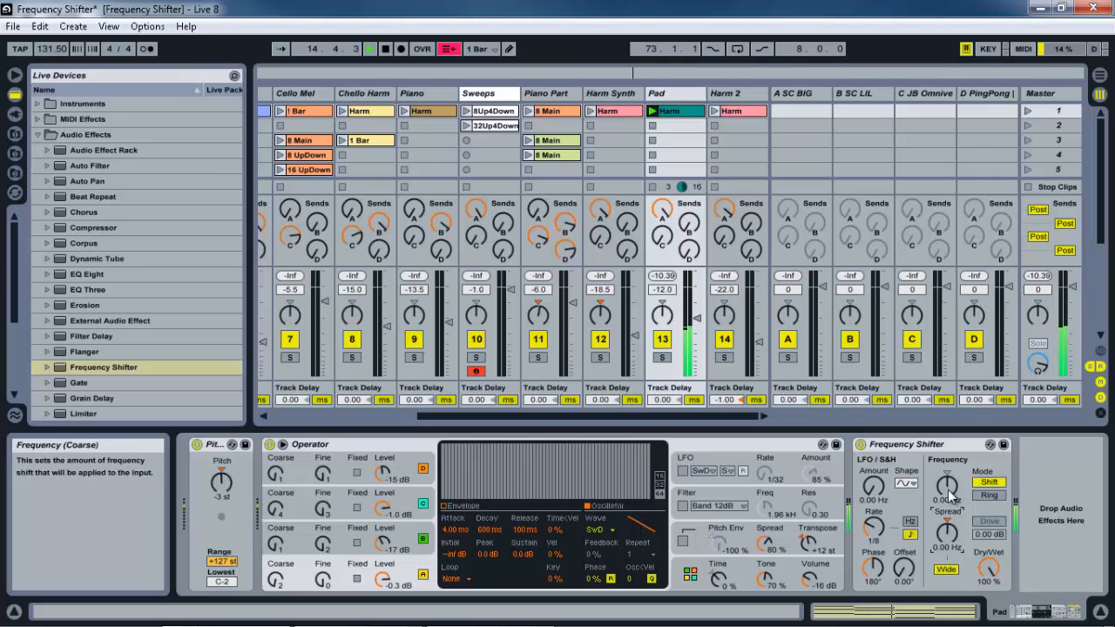
Step: Sweep the coarse frequency shift upward while the pad plays and reset it to 0 Hz
scroll(948, 495, "up", 6)
scroll(948, 495, "up", 10)
scroll(948, 494, "up", 10)
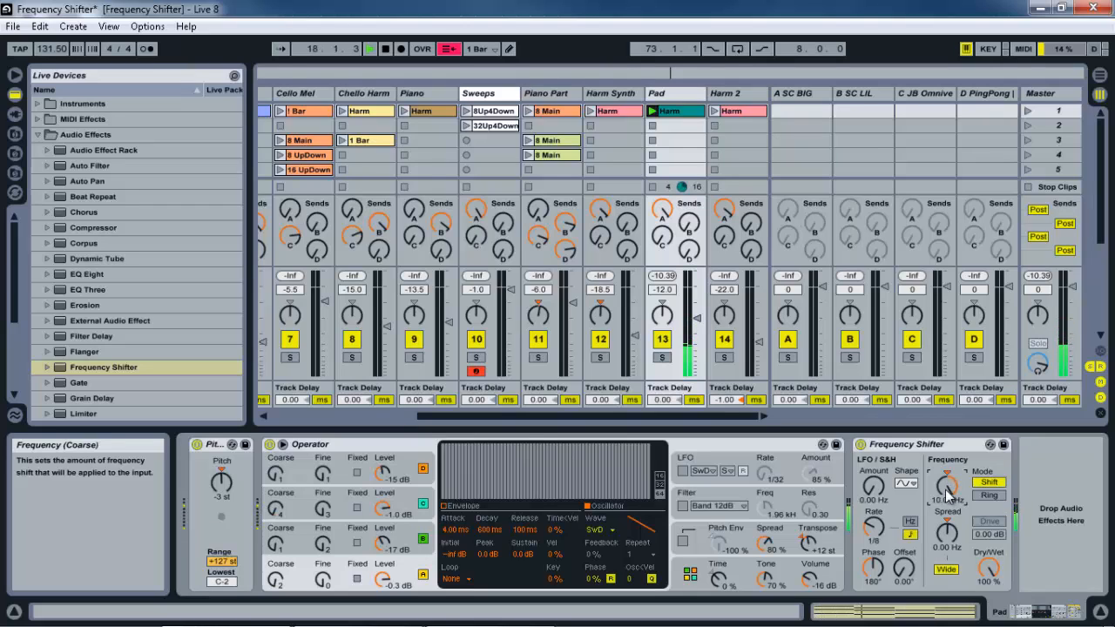
scroll(947, 495, "up", 10)
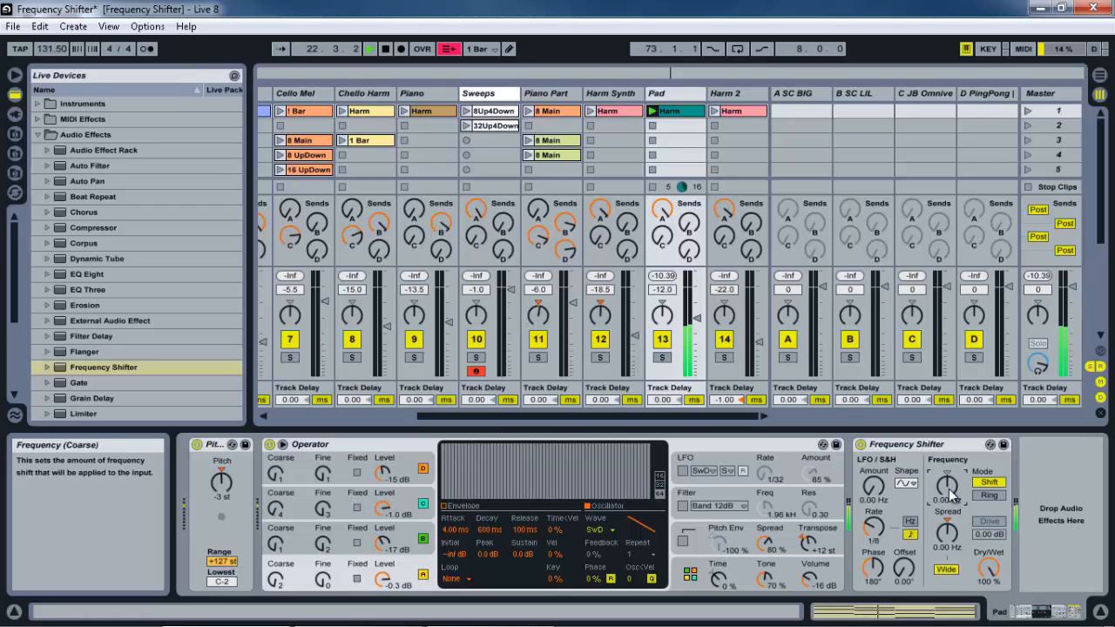
type("0")
key("Return")
left_click_drag(947, 490, 948, 490)
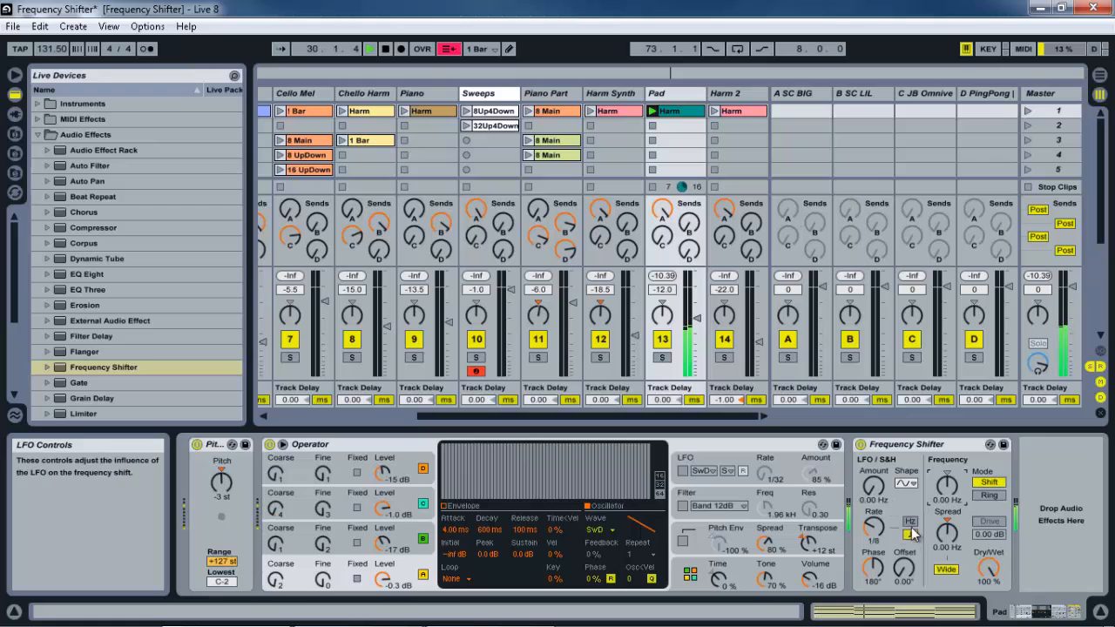
Step: Audition the LFO amount on the playing pad and return it to 0 Hz
left_click(877, 489)
left_click_drag(874, 493, 877, 496)
left_click_drag(877, 495, 877, 498)
Step: Set the Frequency Shifter's Dry/Wet mix to 50% and its spread to about 0.61 Hz
left_click(998, 569)
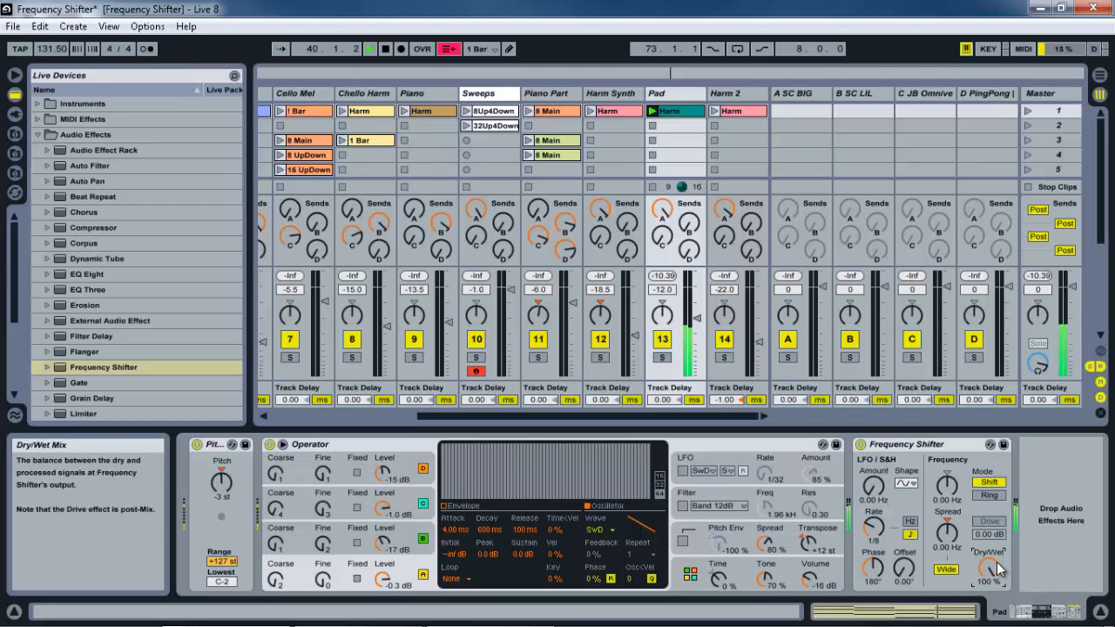
type("50.")
left_click(949, 538)
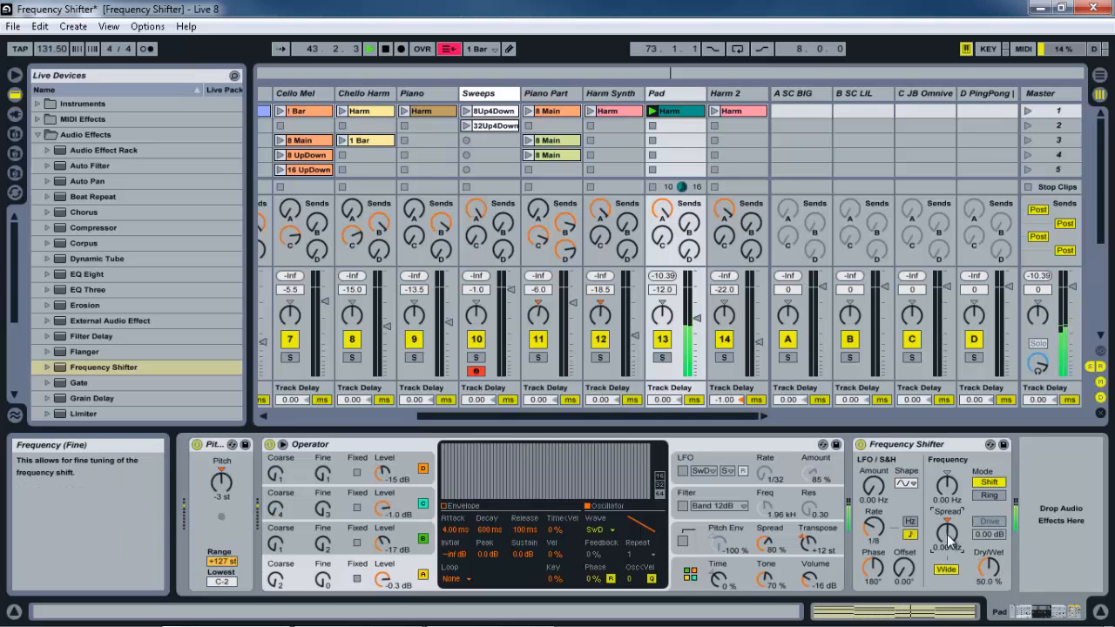
left_click_drag(946, 534, 947, 532)
left_click_drag(948, 533, 949, 542)
Step: Bypass and reactivate the Frequency Shifter during playback to compare the dry and processed pad
left_click(860, 445)
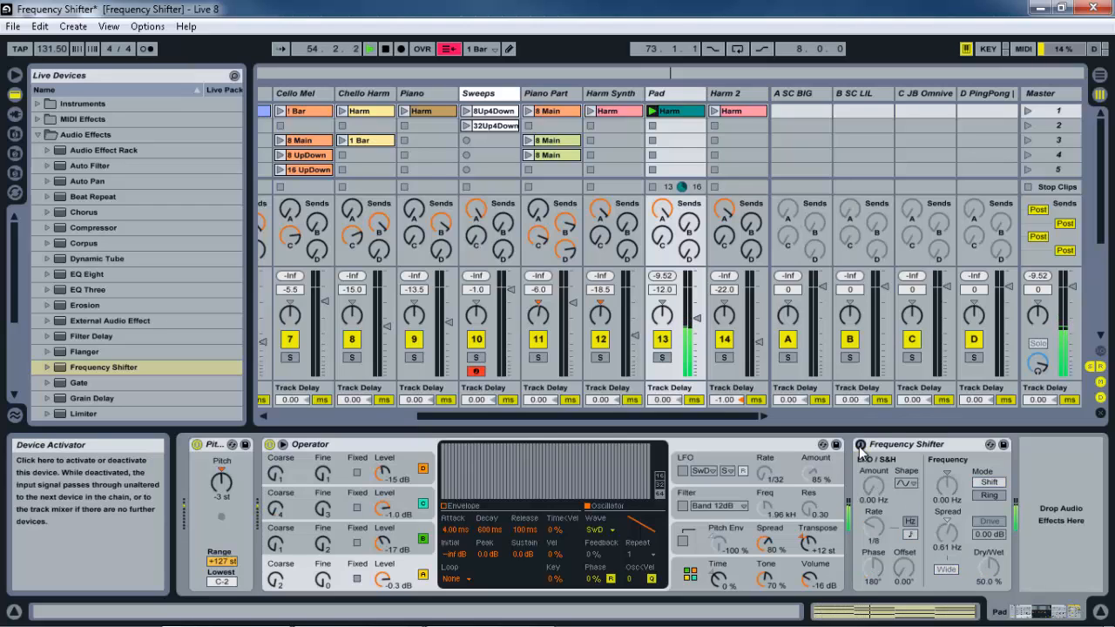
left_click(860, 445)
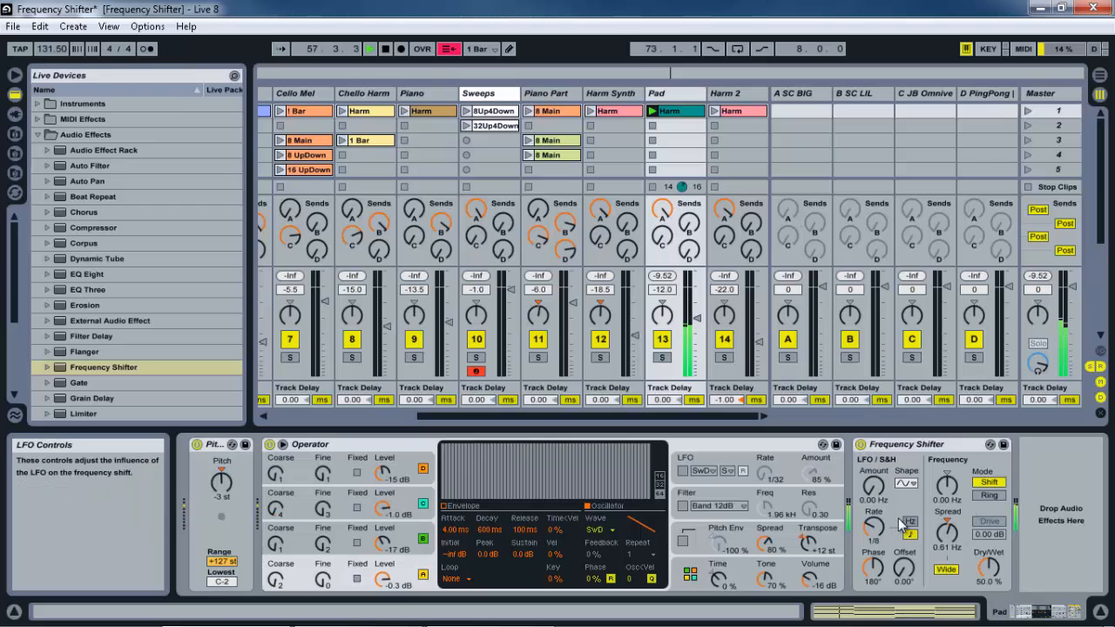
Step: Set the LFO amount to about 4.65 Hz, keeping the sine shape, and the synced rate to 3/16
left_click_drag(874, 491, 876, 499)
left_click(907, 484)
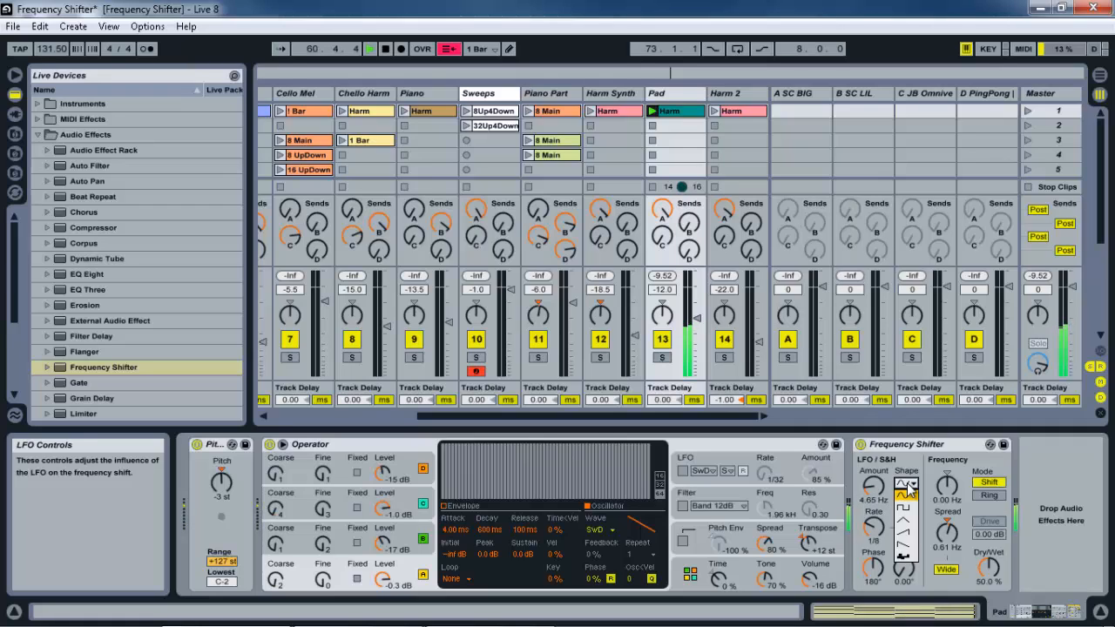
left_click(907, 489)
left_click_drag(874, 523, 876, 525)
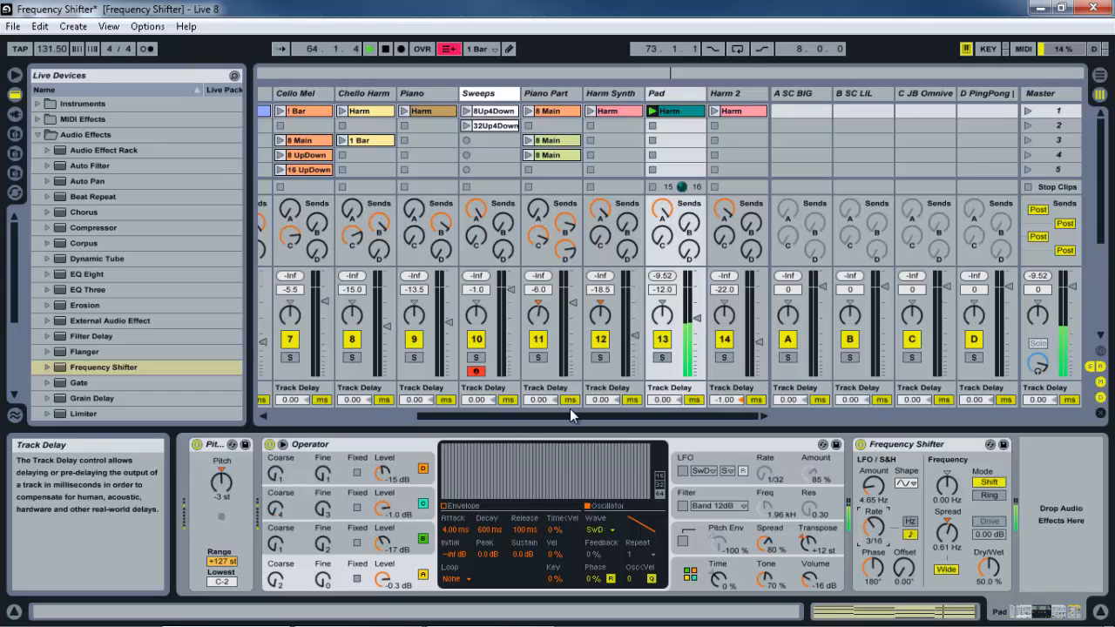
Step: Launch the first Kick clip alongside the pad, and bypass and reactivate the Frequency Shifter to compare the sound over the beat
left_click_drag(541, 416, 357, 405)
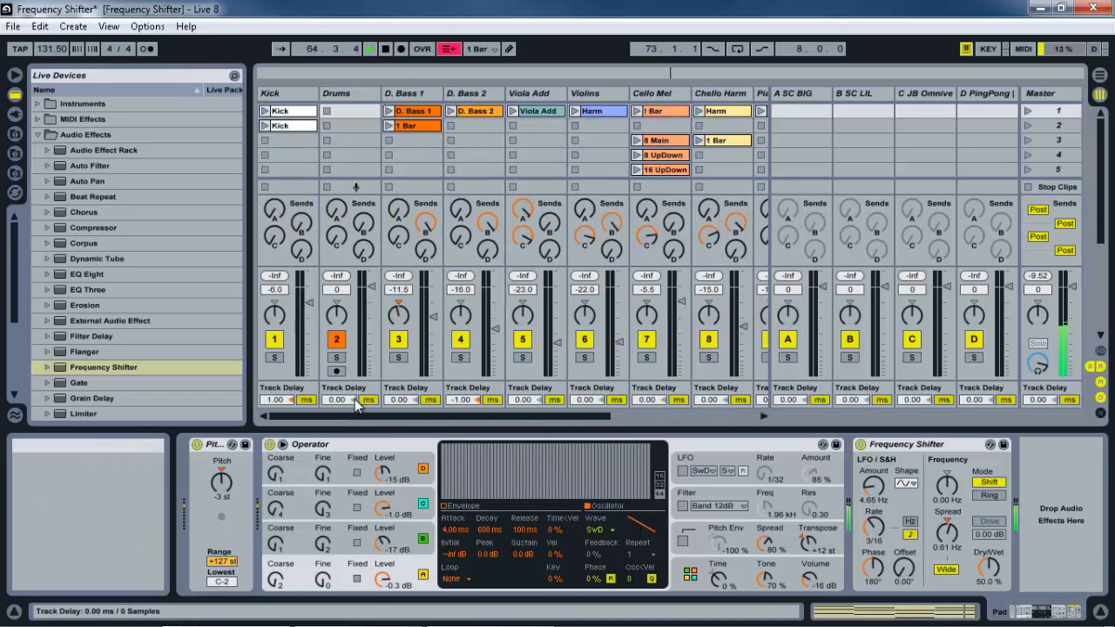
left_click(265, 111)
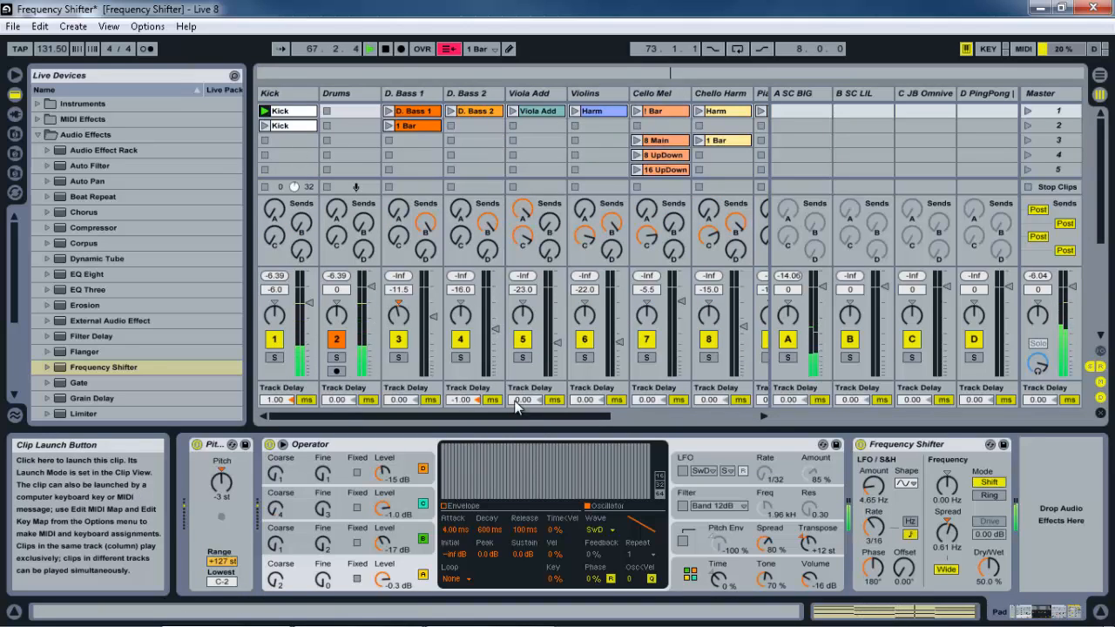
left_click_drag(519, 418, 730, 422)
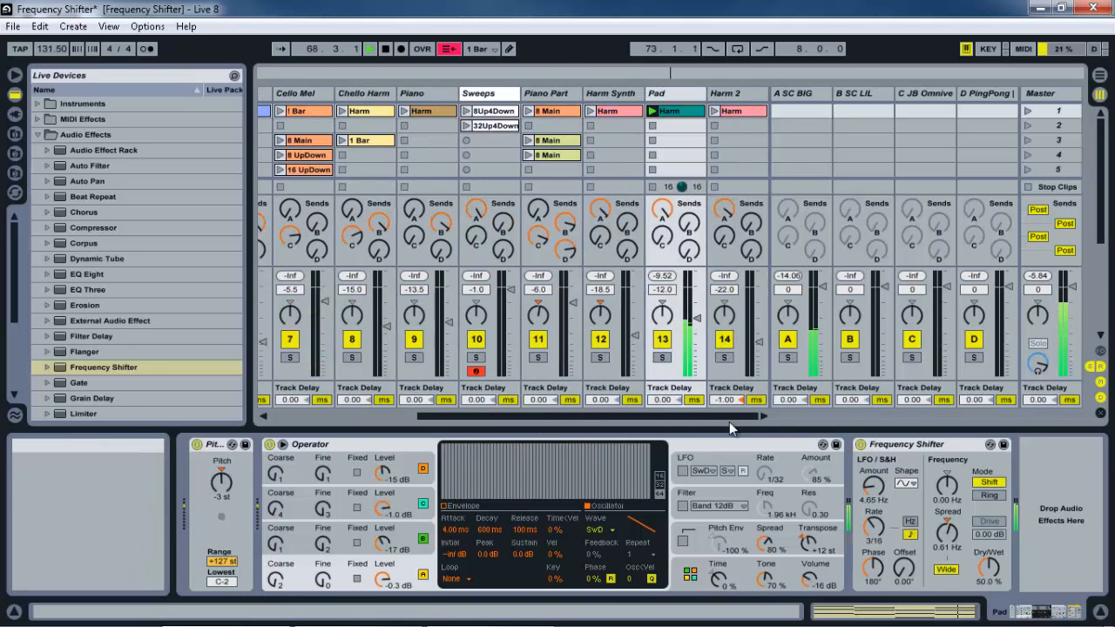
left_click(860, 444)
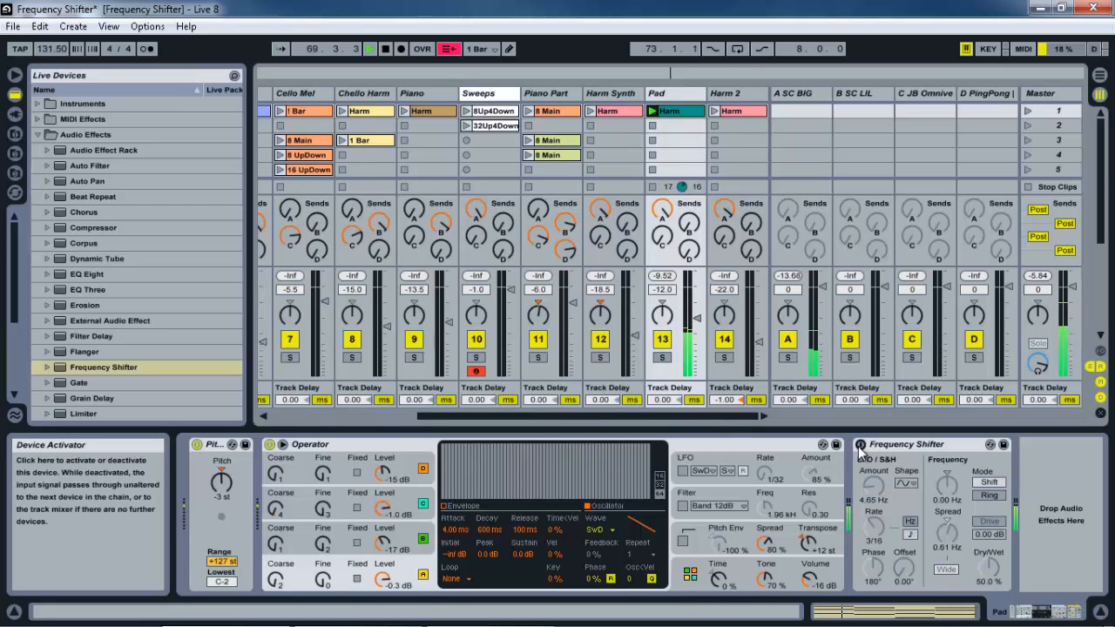
left_click(861, 445)
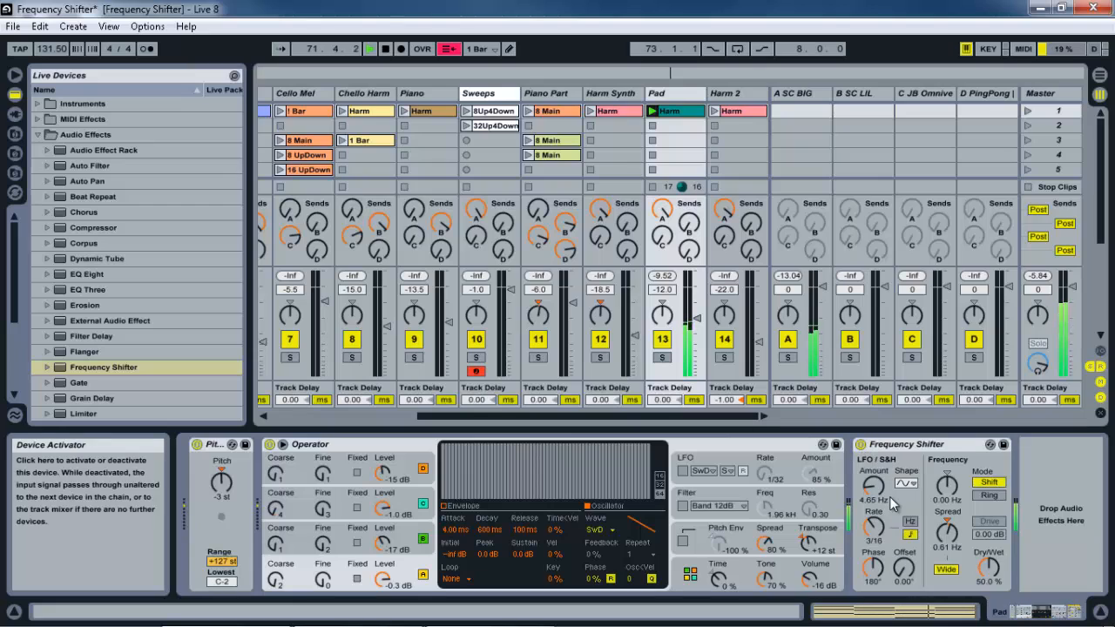
Step: Lower the Frequency Shifter's LFO amount to about 3.86 Hz during playback and stop the transport
left_click_drag(872, 487, 869, 492)
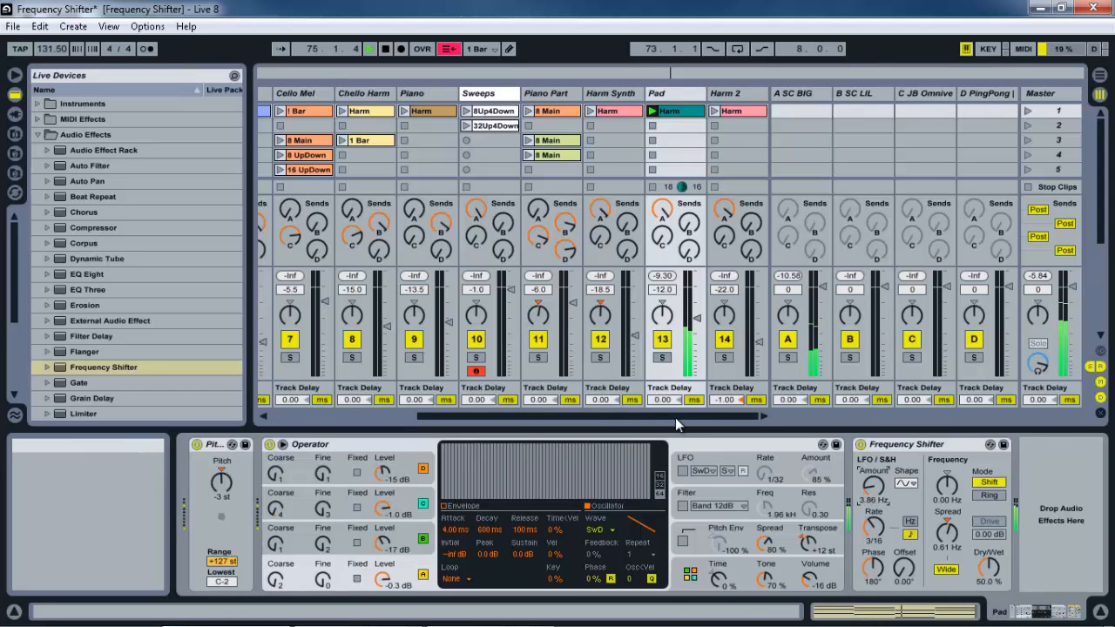
left_click_drag(675, 418, 650, 416)
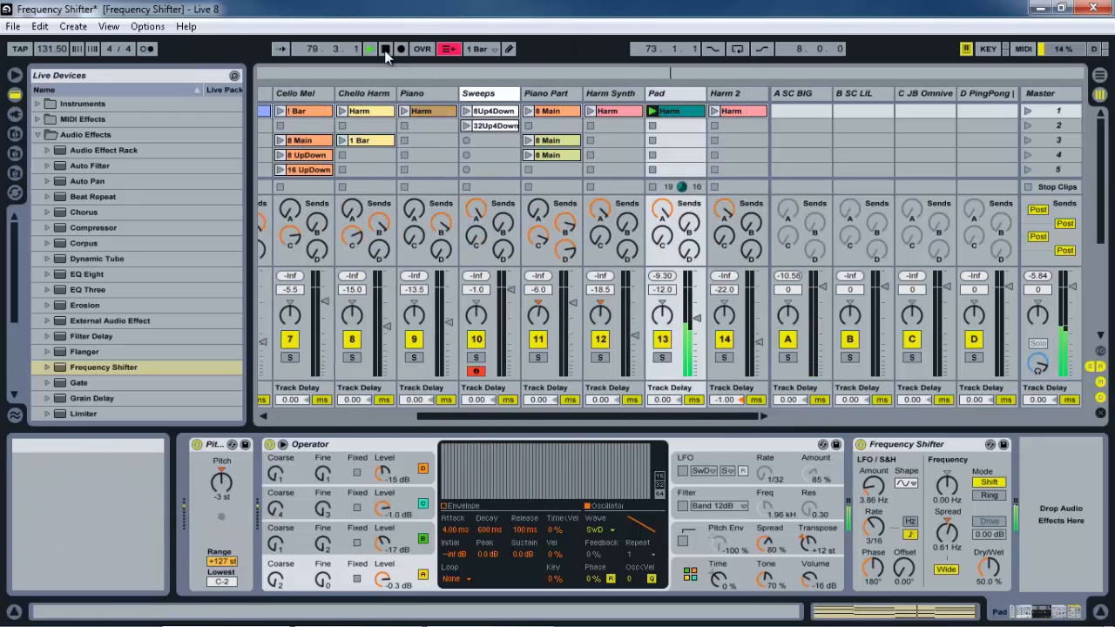
left_click(387, 49)
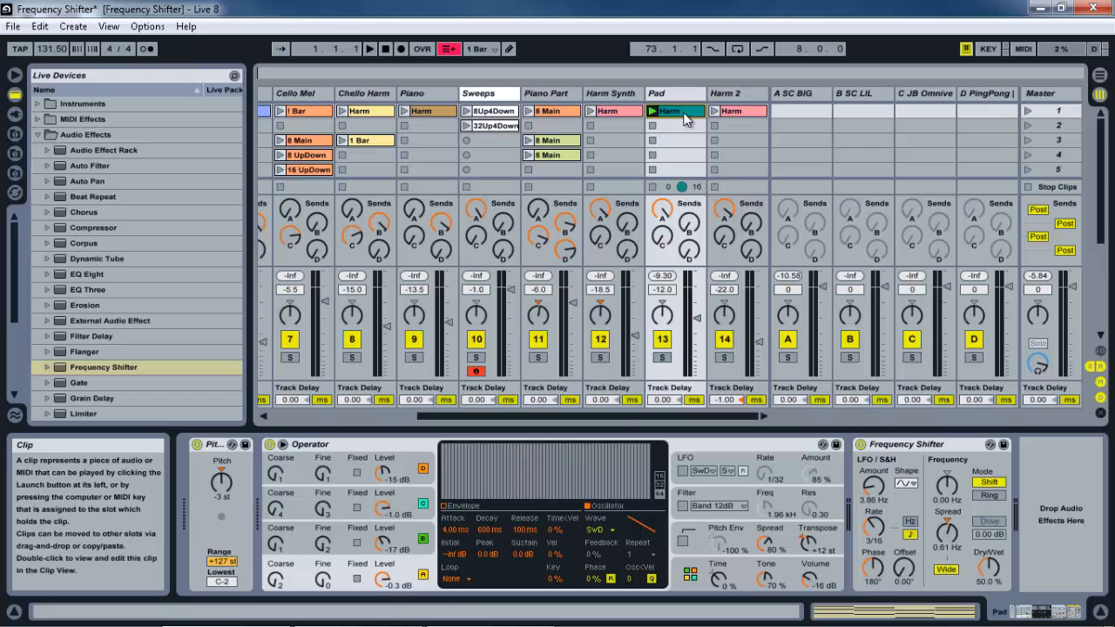
Step: Place the Pad track's Harm clip at bar 1 of the arrangement and extend its material to bar 33
left_click(1101, 76)
left_click_drag(1103, 79, 380, 294)
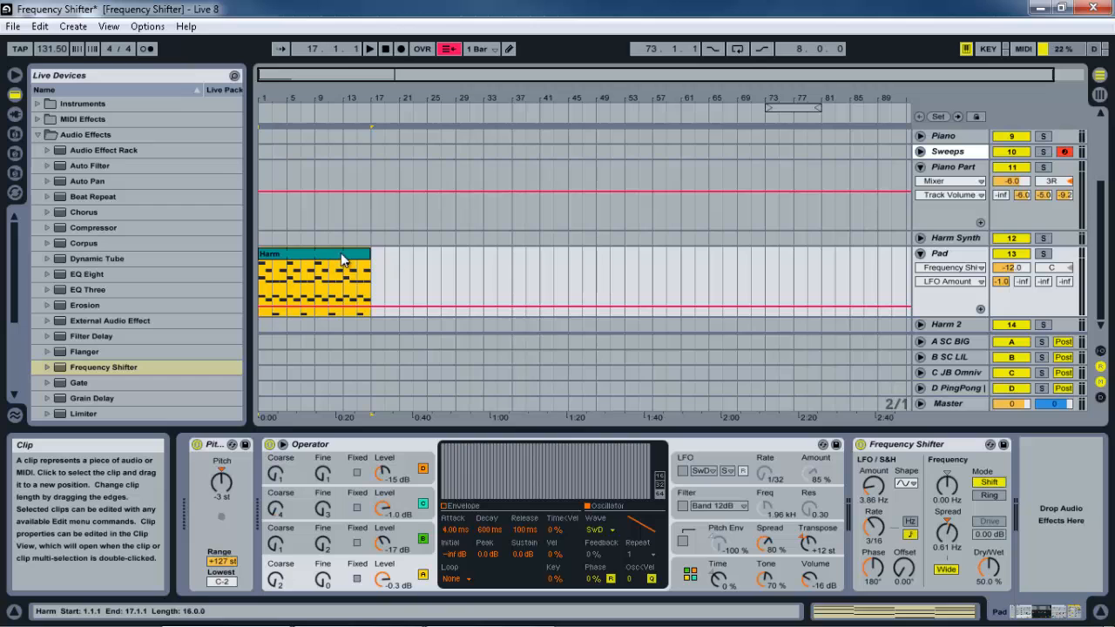
key("ctrl+d")
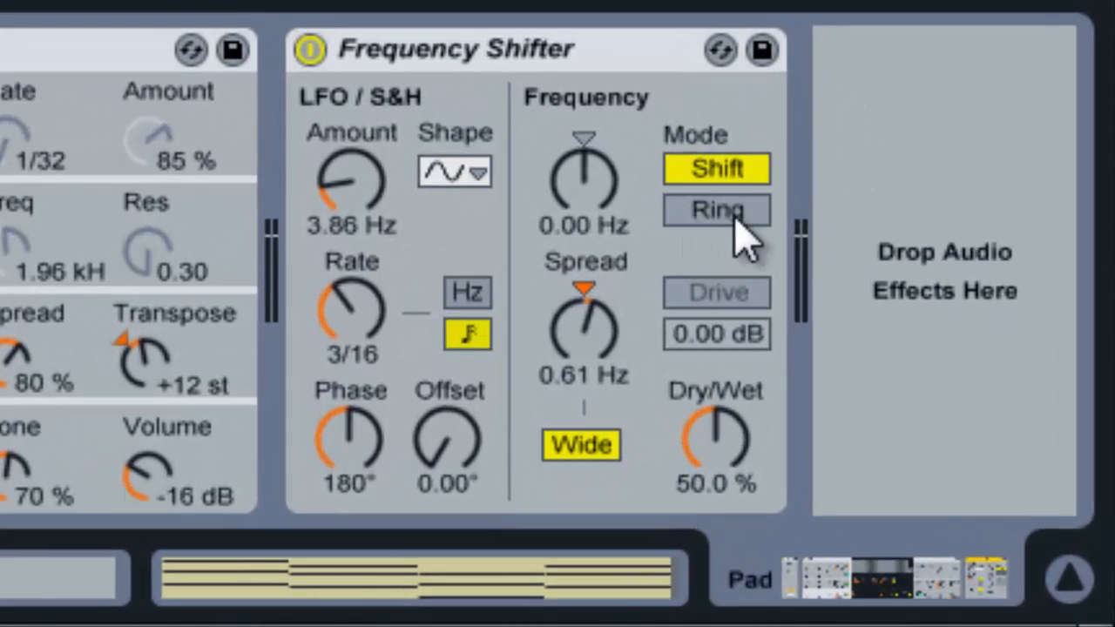
Step: Switch the Frequency Shifter to Ring mode with the frequency at 1 Hz, LFO amount at 0 Hz and Dry/Wet at 100%
left_click(737, 229)
left_click_drag(578, 188, 584, 173)
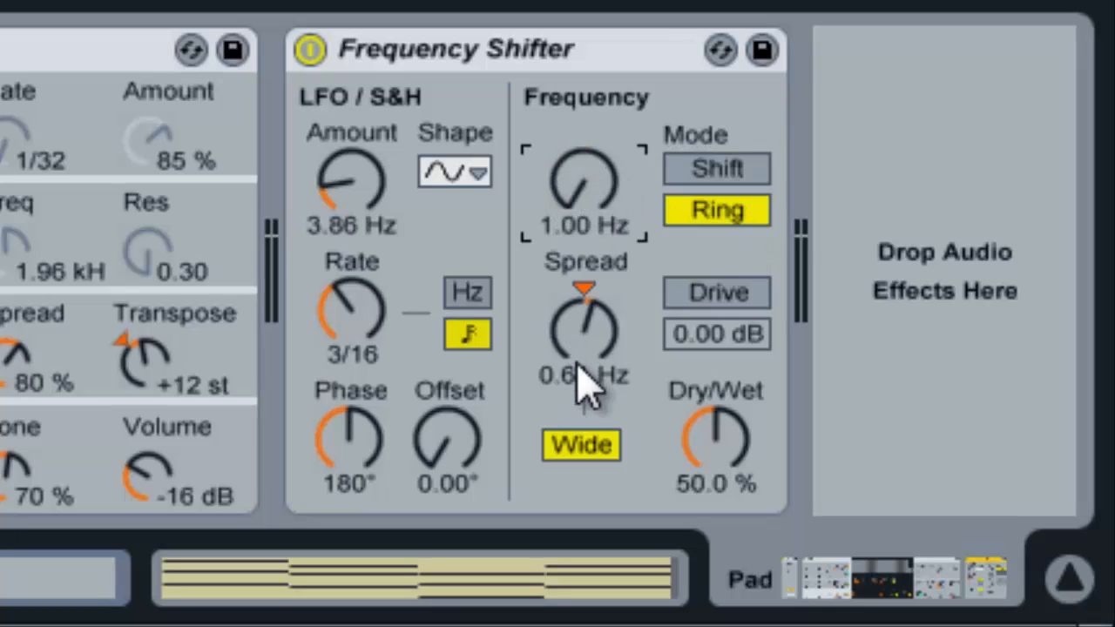
left_click(598, 360)
left_click_drag(333, 194, 334, 193)
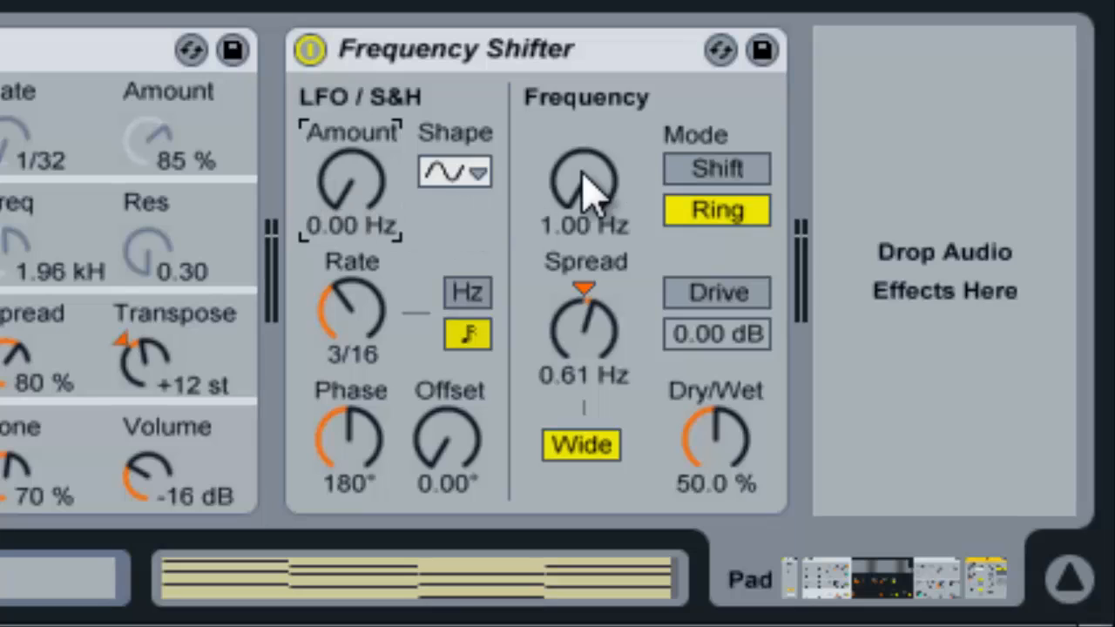
left_click_drag(742, 473, 742, 429)
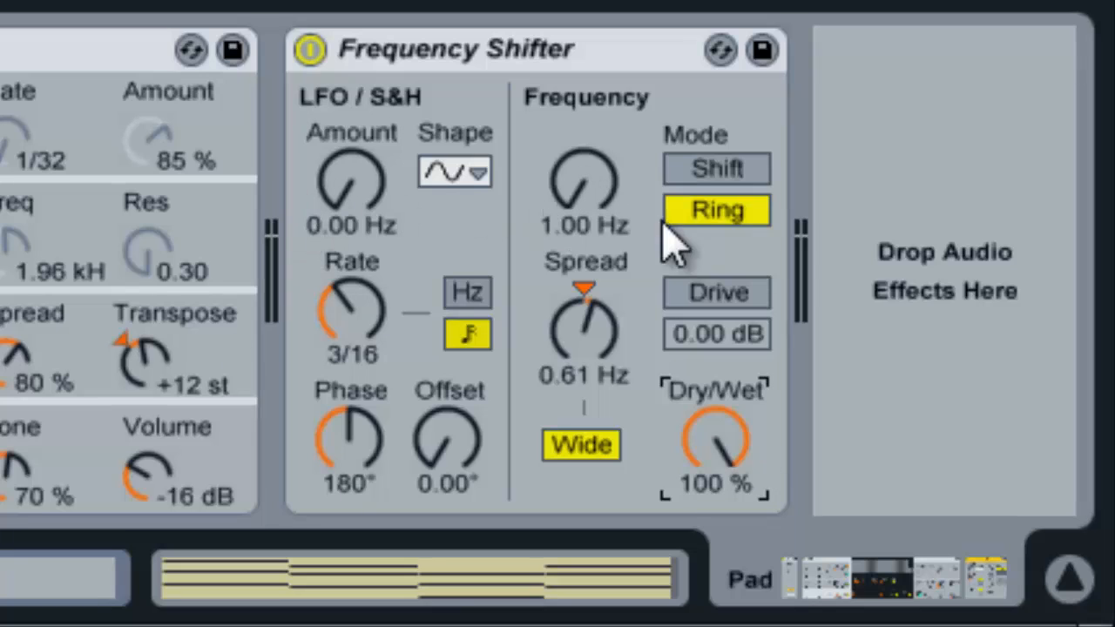
Step: Play the pad from the start of the arrangement, turn off Wide with the fine frequency at 0 Hz, and stop playback
left_click(644, 179)
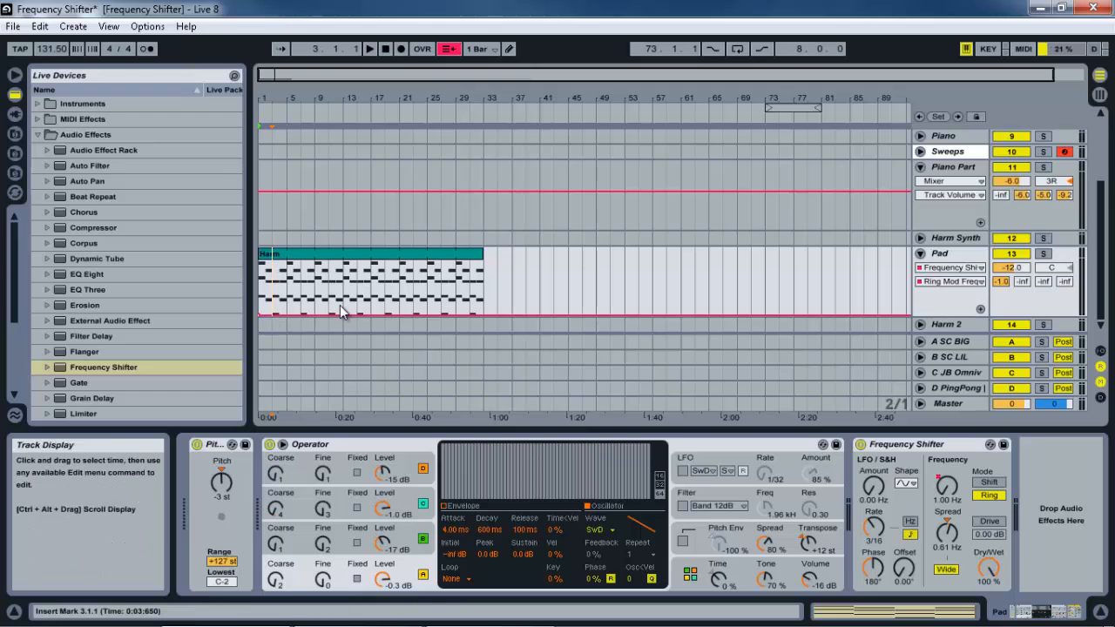
left_click(384, 49)
left_click(370, 50)
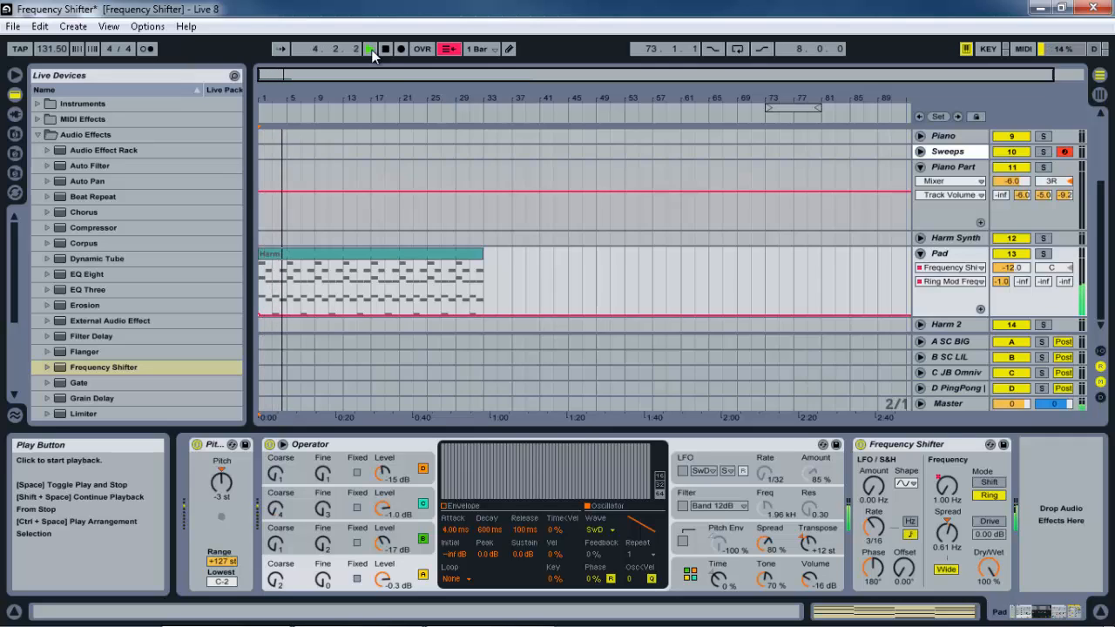
left_click(947, 533)
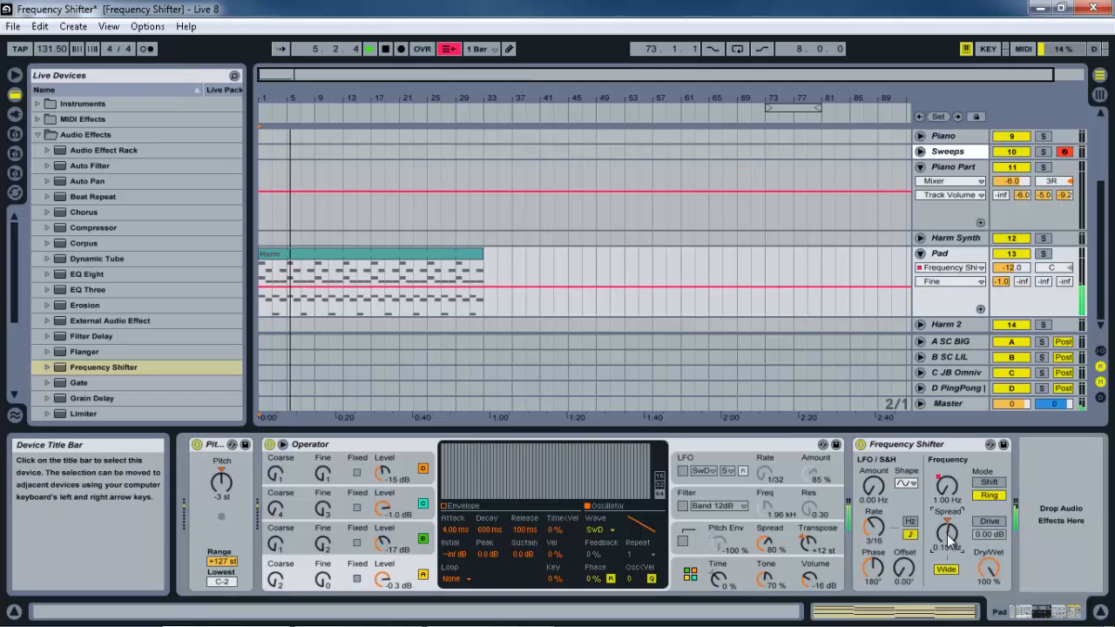
left_click(946, 570)
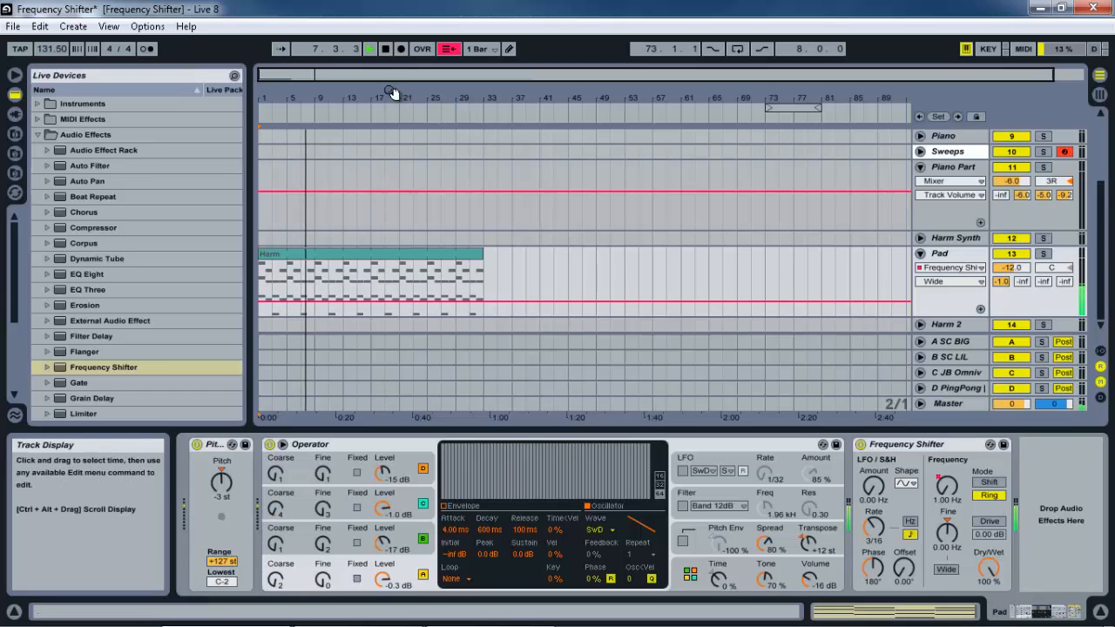
left_click(386, 48)
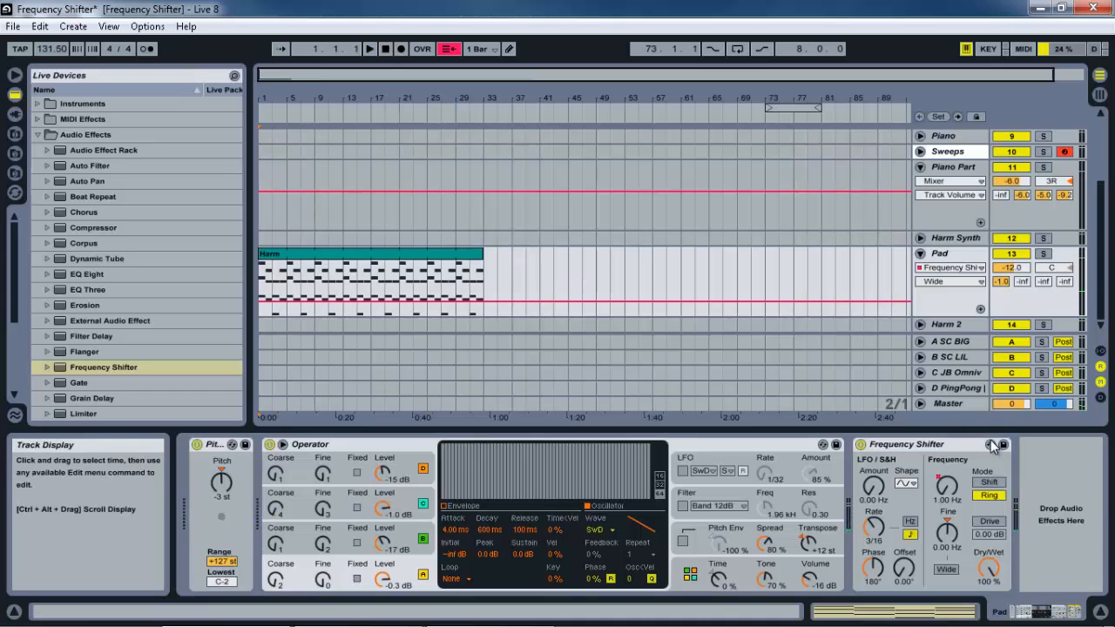
Step: Draw a rising ring mod frequency automation ramp across the Pad clip from bar 1 to bar 33 and audition it
left_click(947, 486)
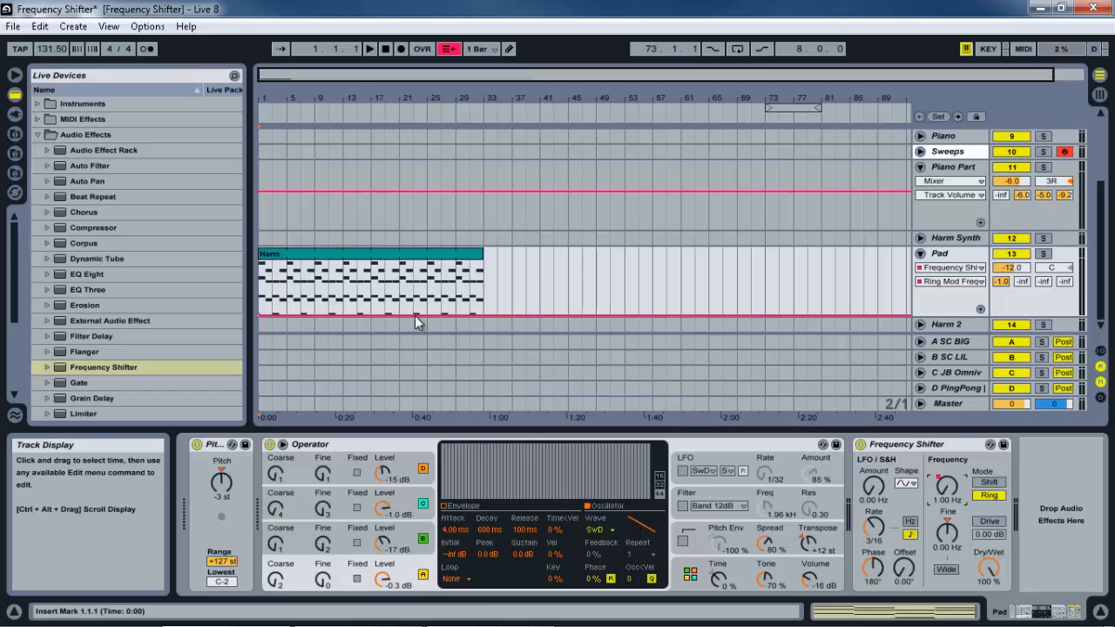
left_click_drag(412, 315, 412, 315)
left_click(385, 49)
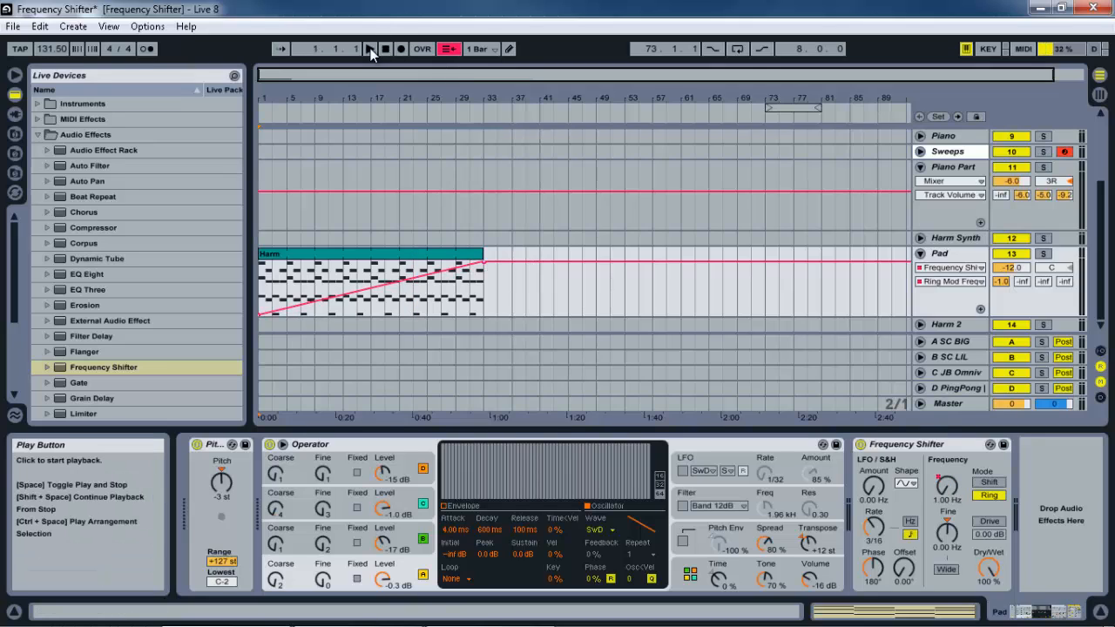
left_click(370, 50)
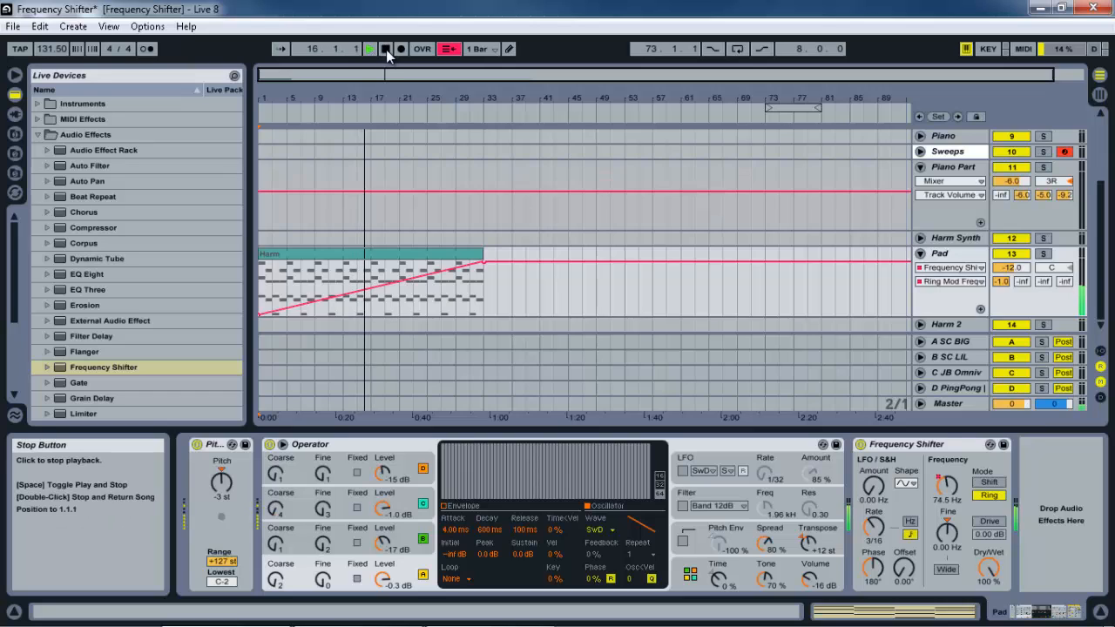
double_click(386, 49)
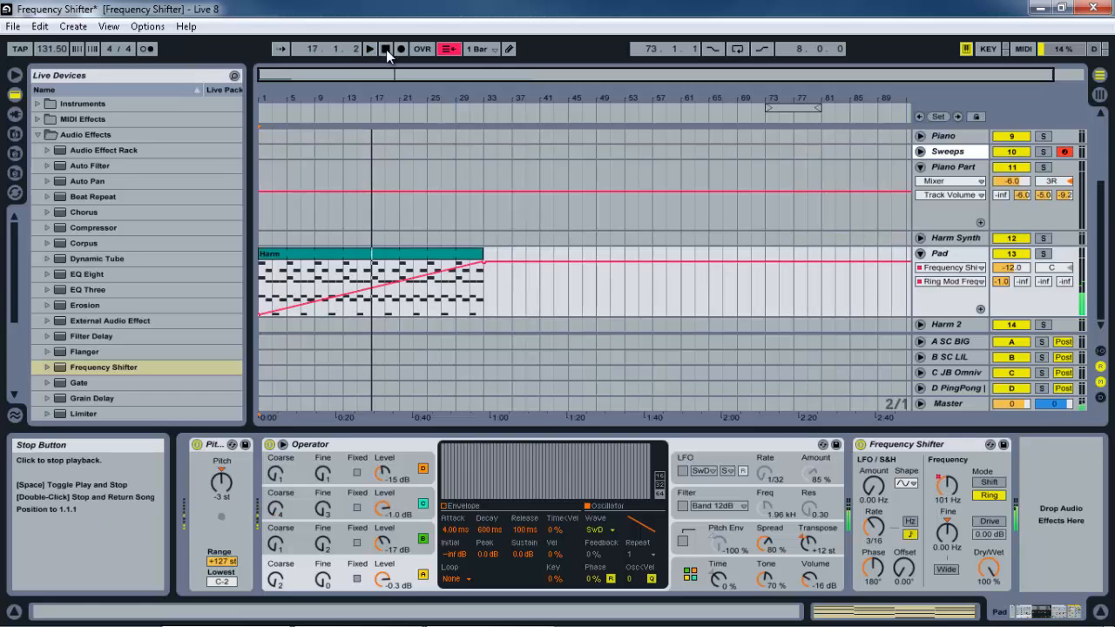
Step: Shorten the Harm clip to end at bar 17 and add frequency breakpoints at bars 9 and 17, raising the second near the maximum
left_click_drag(483, 257, 371, 257)
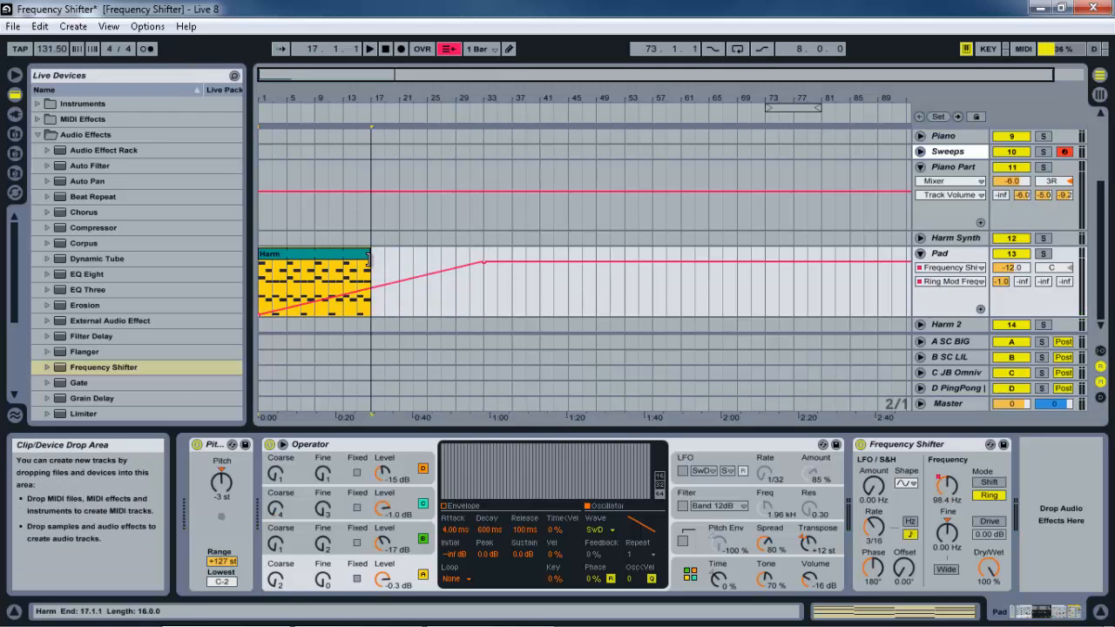
left_click(317, 308)
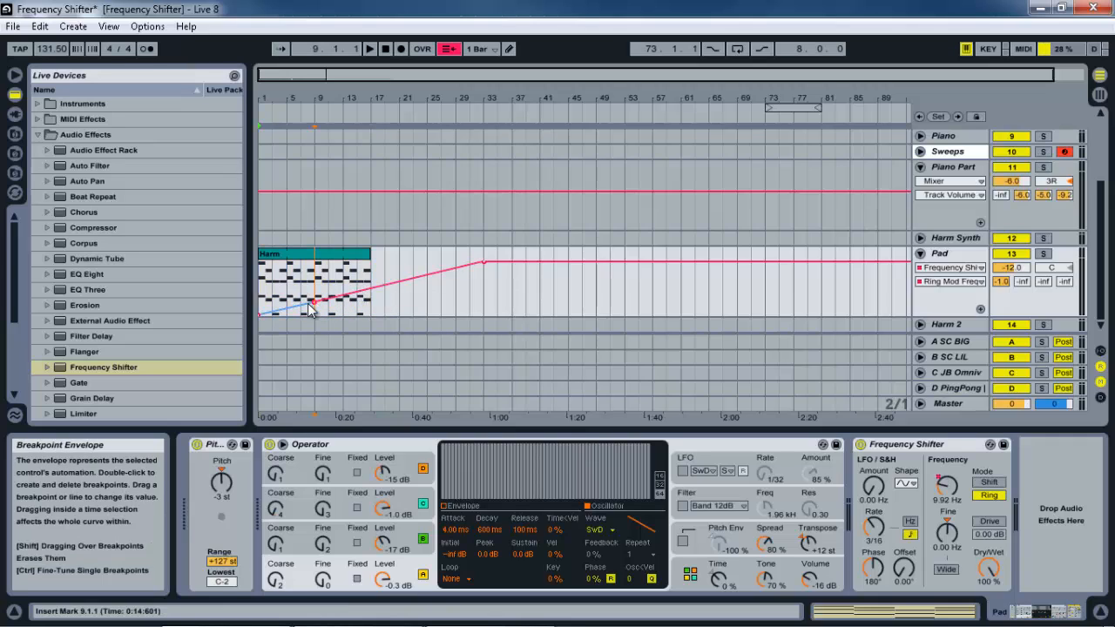
double_click(371, 288)
left_click_drag(371, 288, 372, 262)
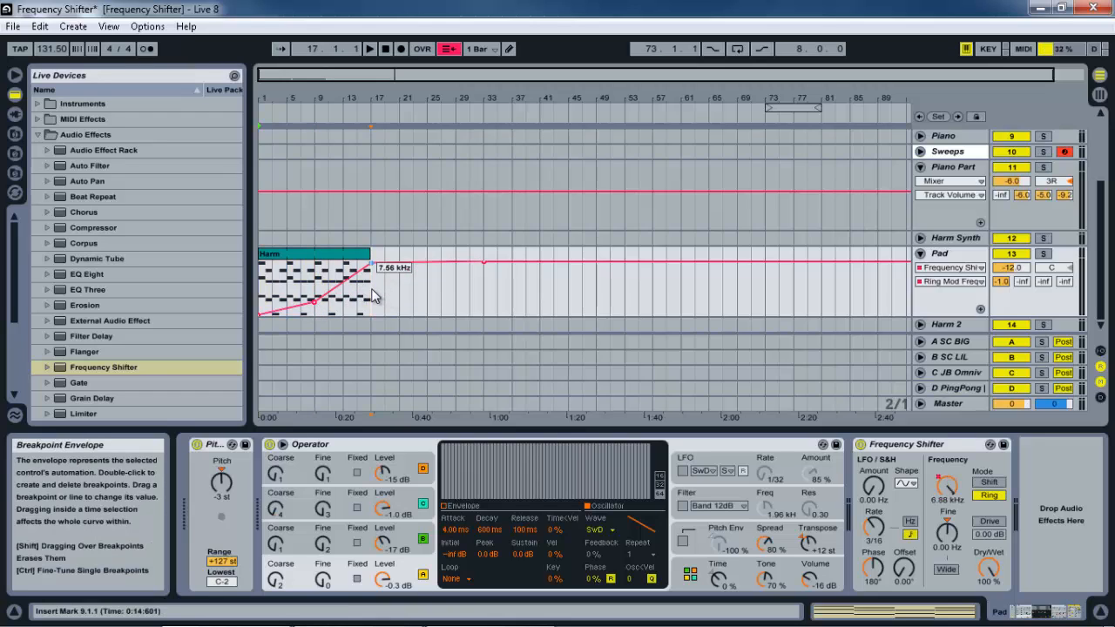
Step: Play the arrangement from the start to audition the steeper ring mod frequency sweep, and stop playback
left_click(385, 50)
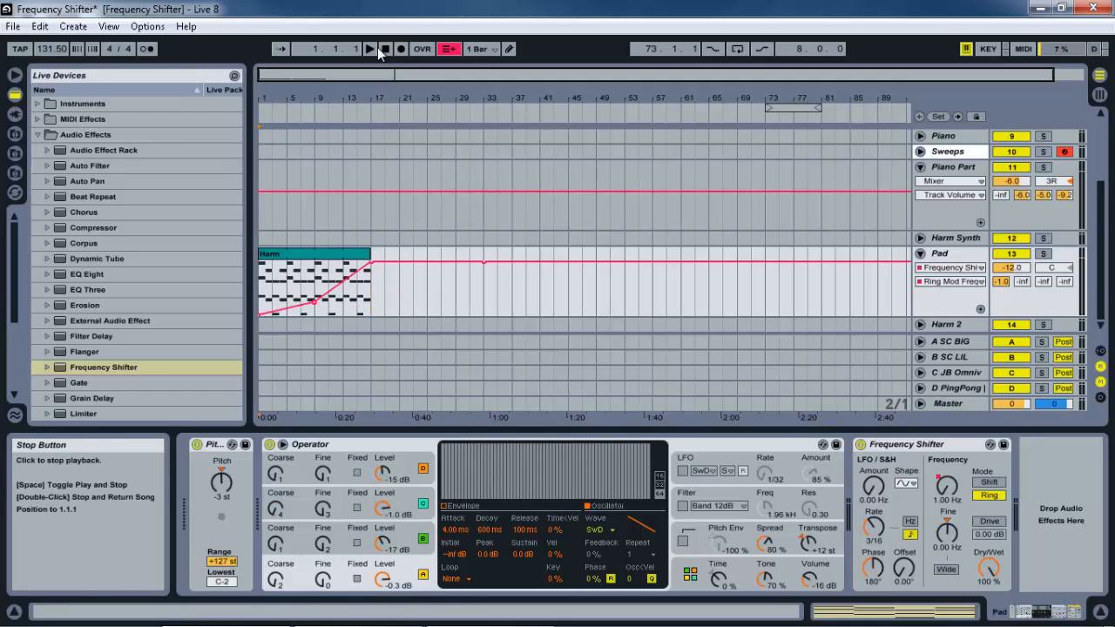
left_click(372, 50)
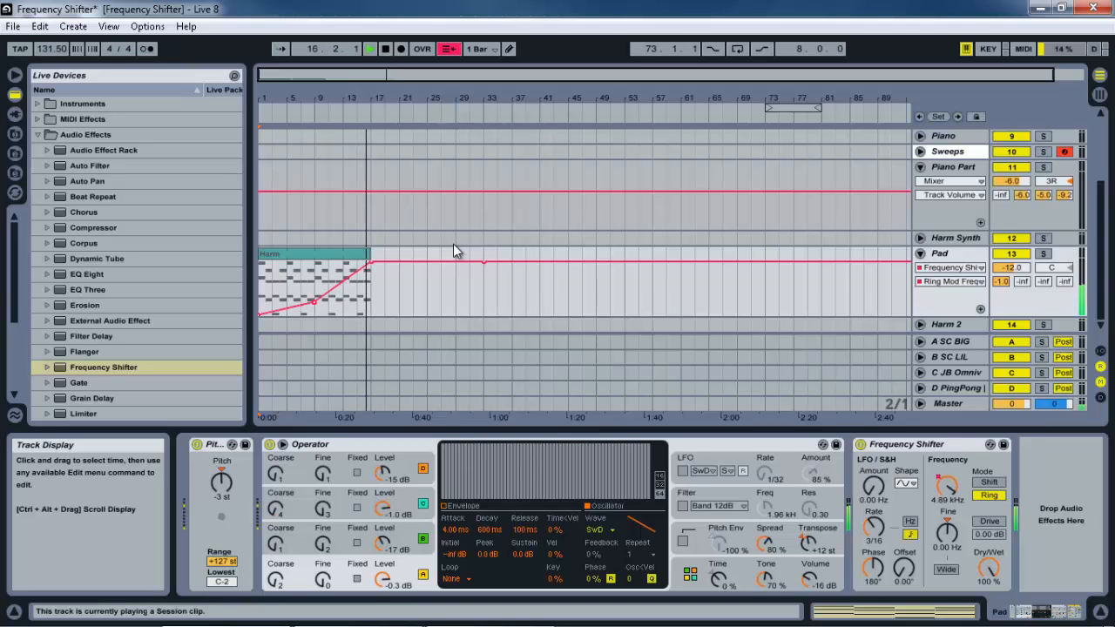
left_click(386, 50)
left_click(386, 50)
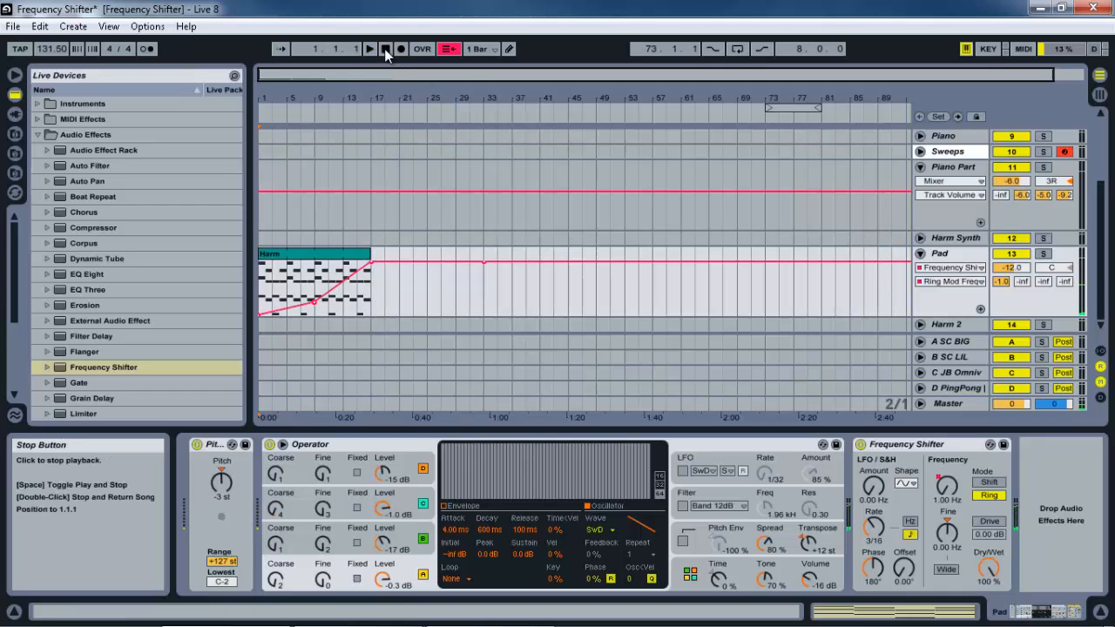
Step: Hand playback back to the arrangement and switch to Session View
left_click(449, 50)
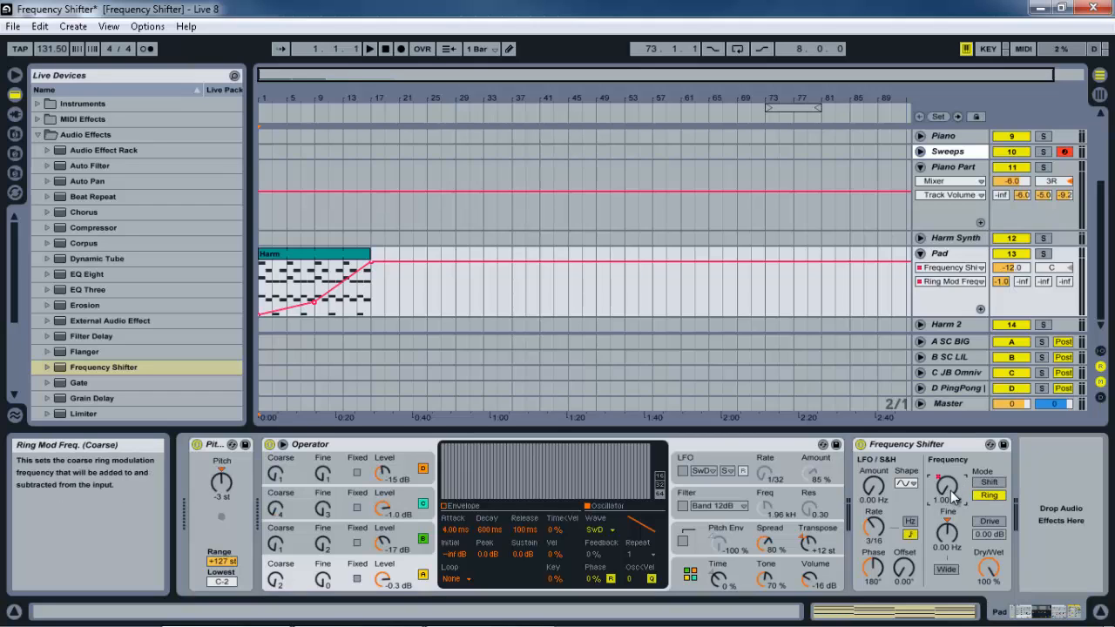
key("Tab")
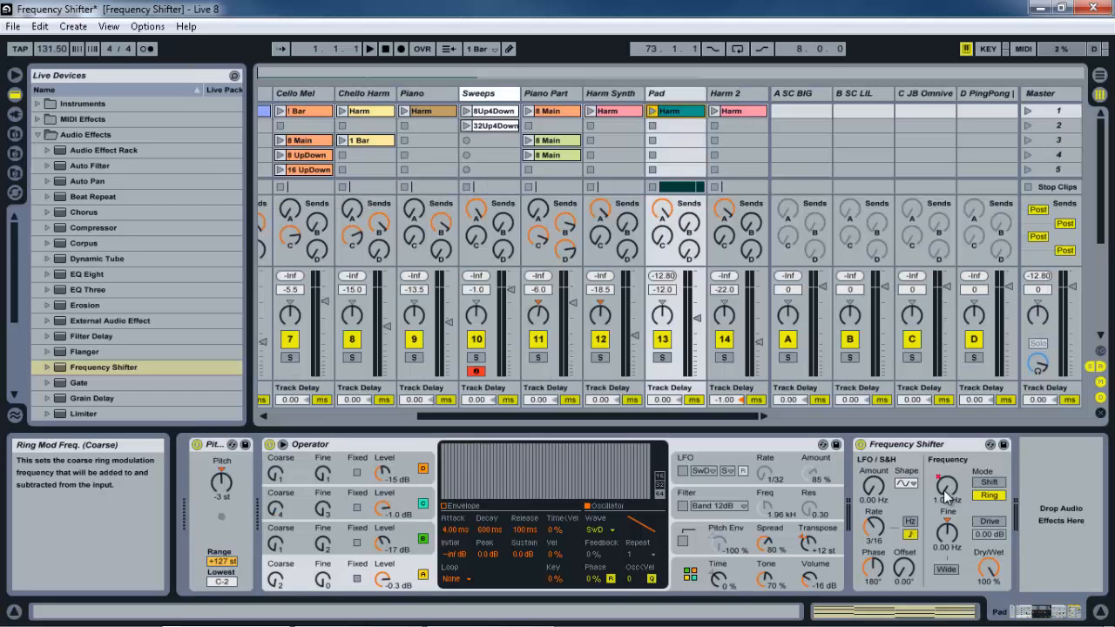